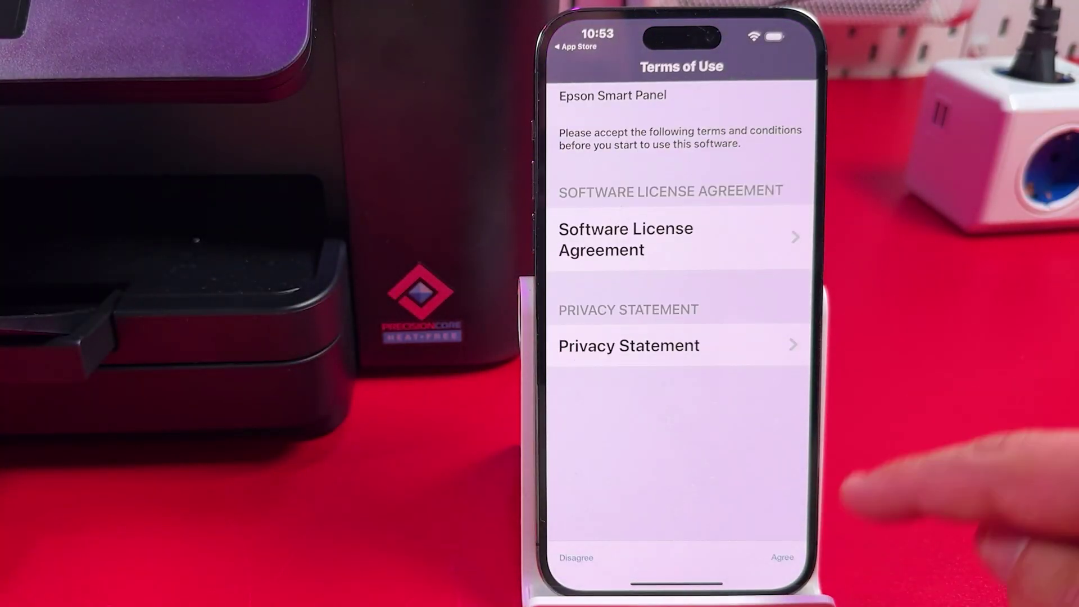
Step: Accept Smart Panel's Terms of Use and usage survey, check Wi-Fi in Control Center, and return
left_click(783, 558)
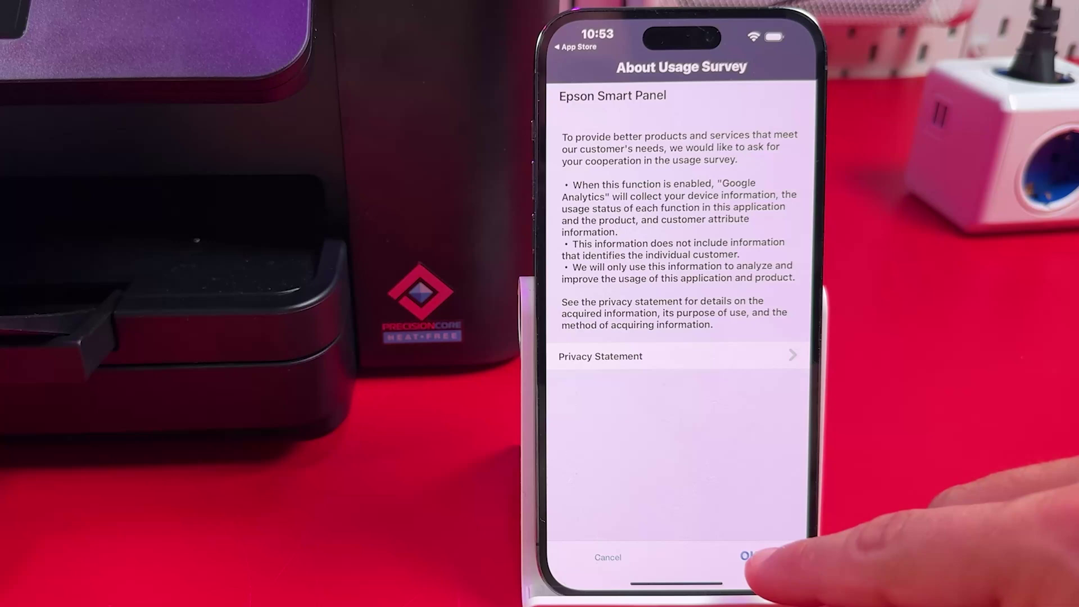
left_click(779, 558)
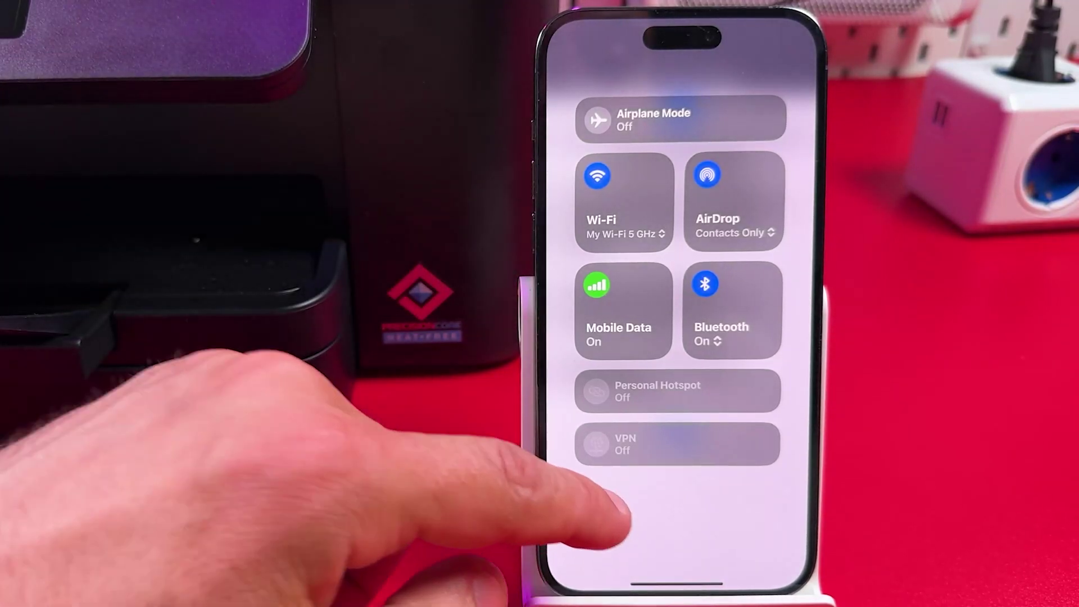
left_click(590, 495)
left_click(644, 534)
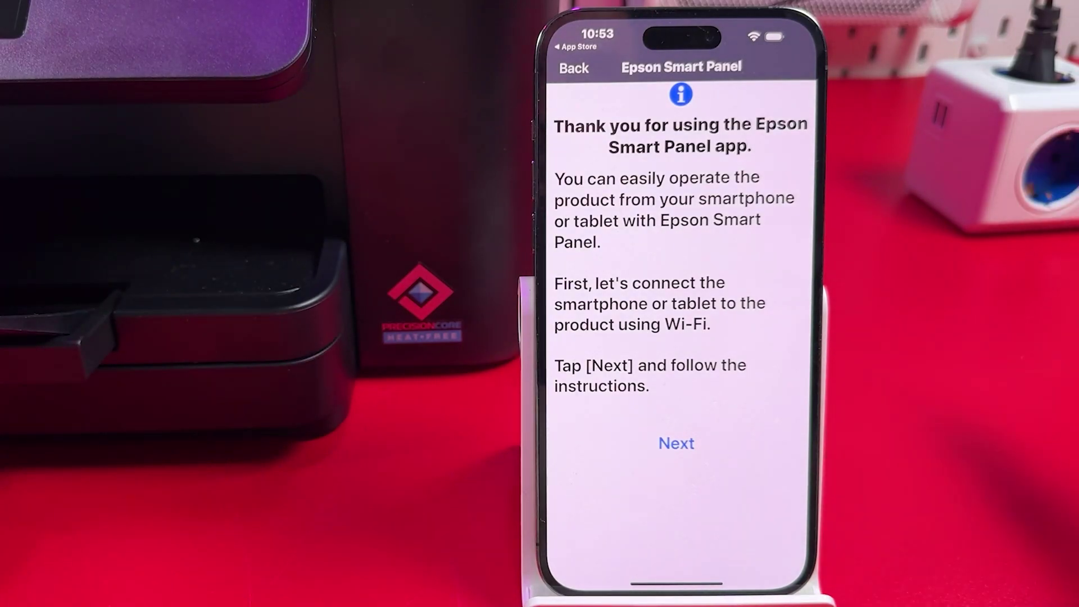
Step: Grant location and local network access, then connect Smart Panel to the WF-3820 Series printer
left_click(678, 444)
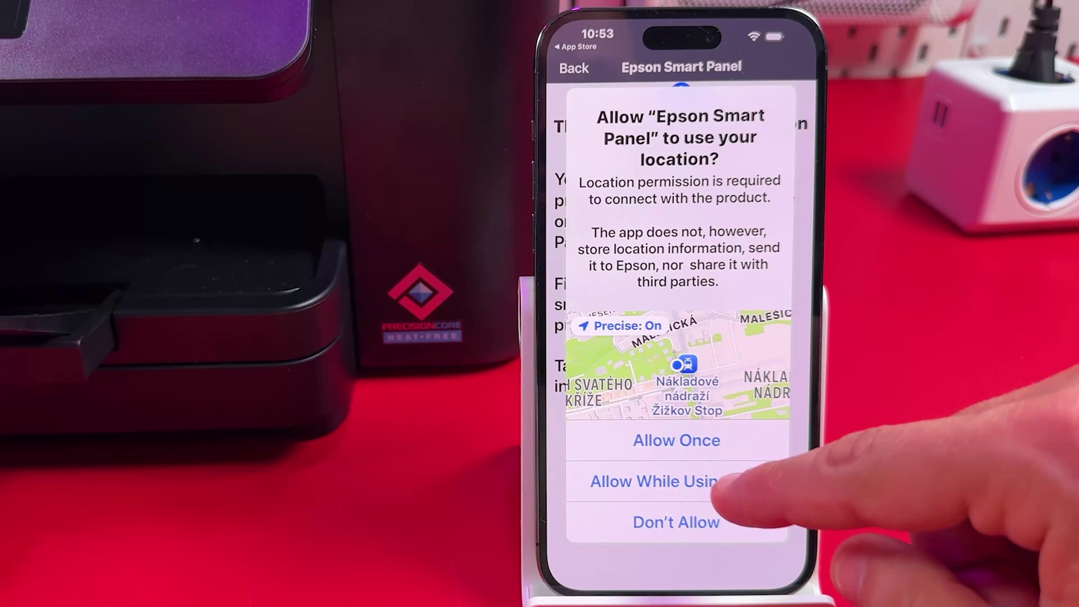
left_click(723, 482)
left_click(677, 389)
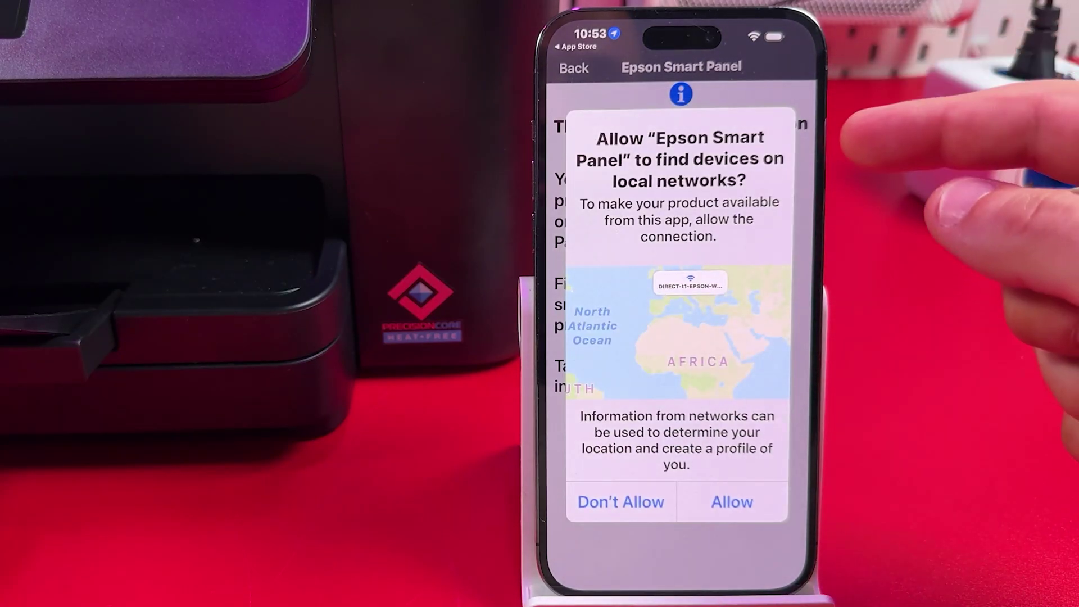
left_click(732, 502)
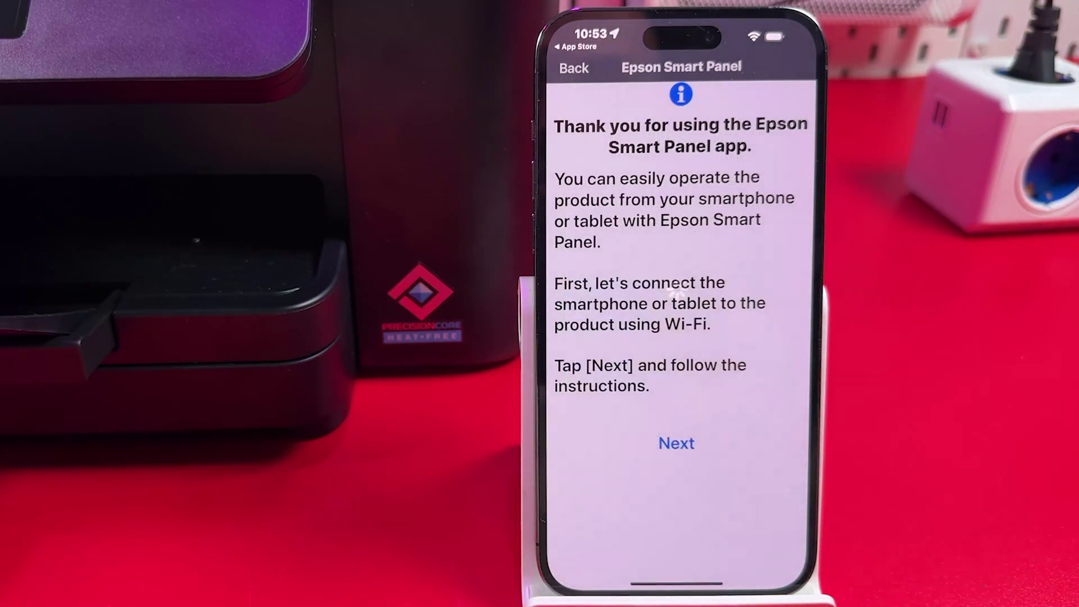
left_click(677, 443)
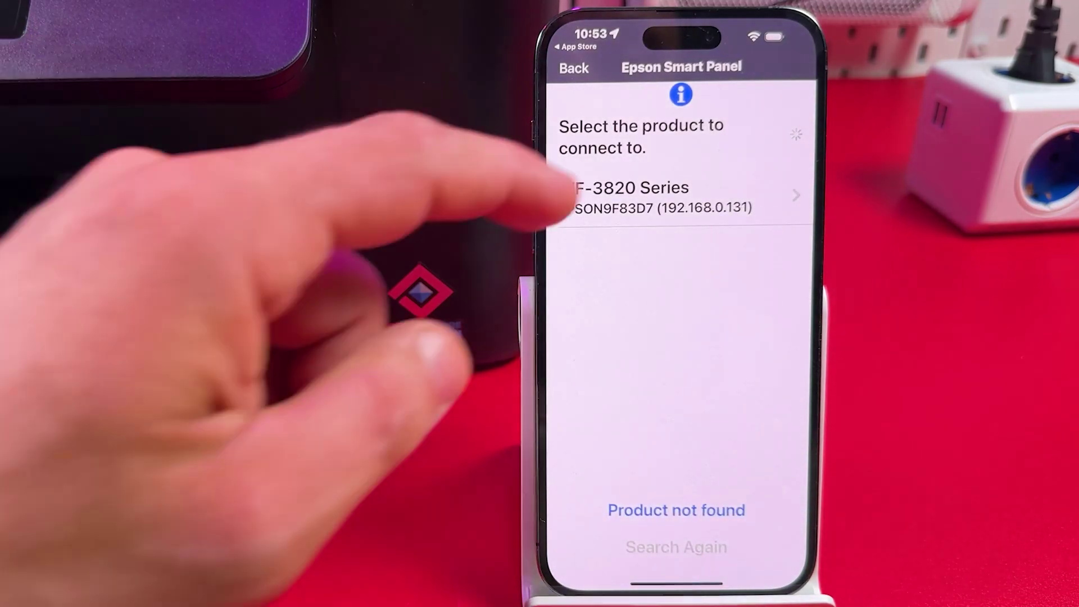
left_click(619, 194)
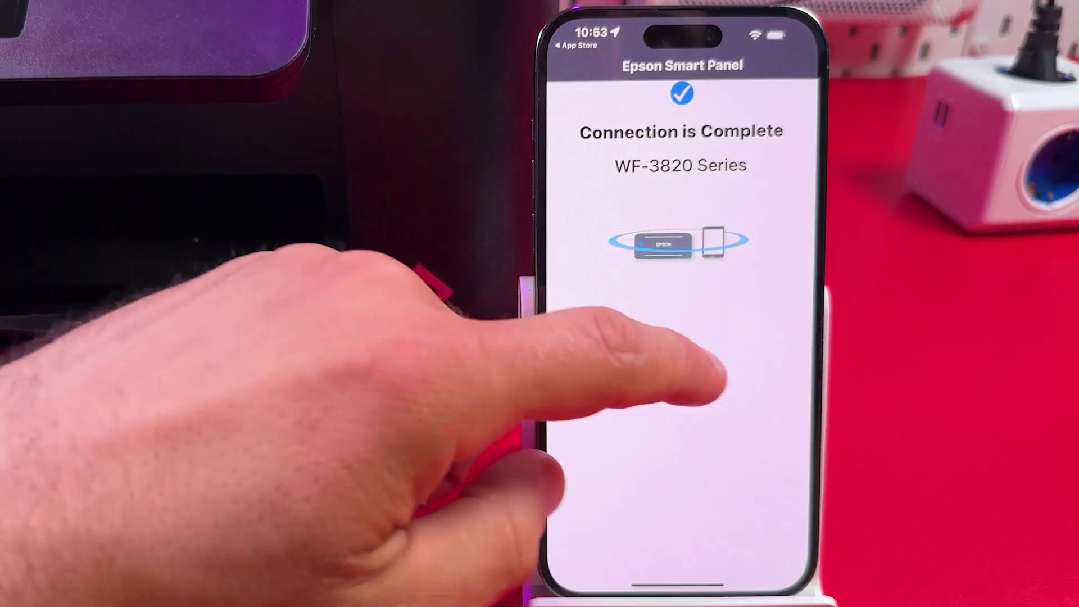
left_click(676, 354)
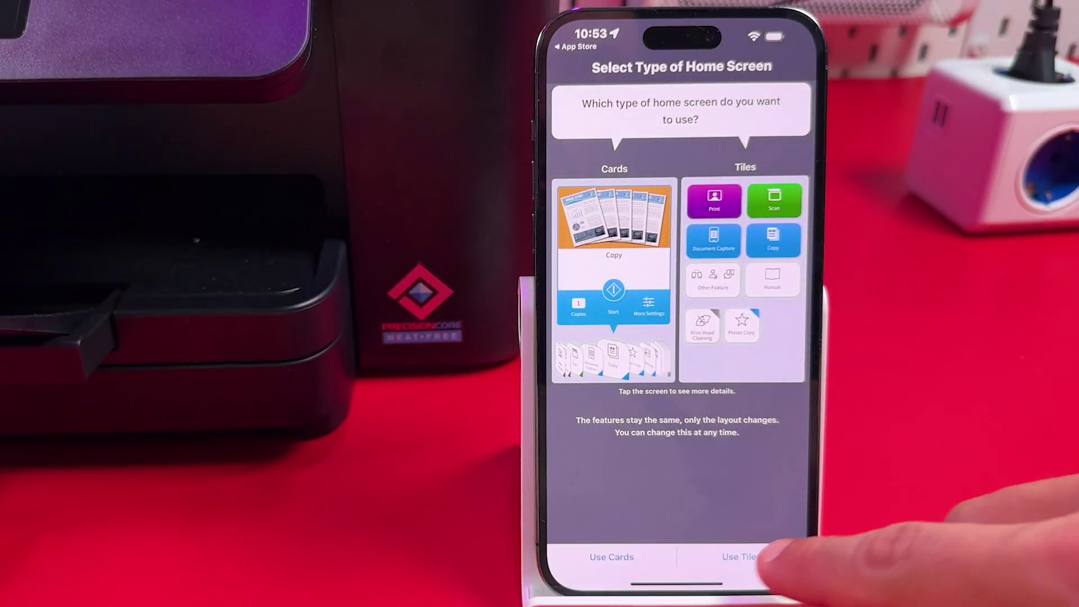
Step: Choose the tile home screen layout, then close Epson Smart Panel from the app switcher
left_click(745, 557)
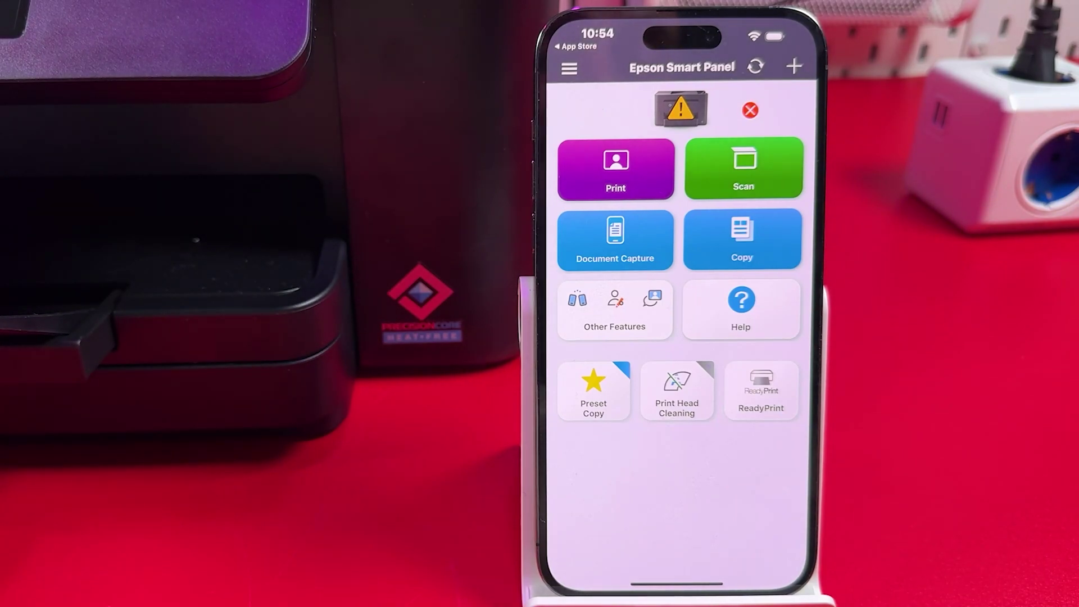
left_click_drag(678, 582, 699, 513)
left_click_drag(767, 534, 787, 338)
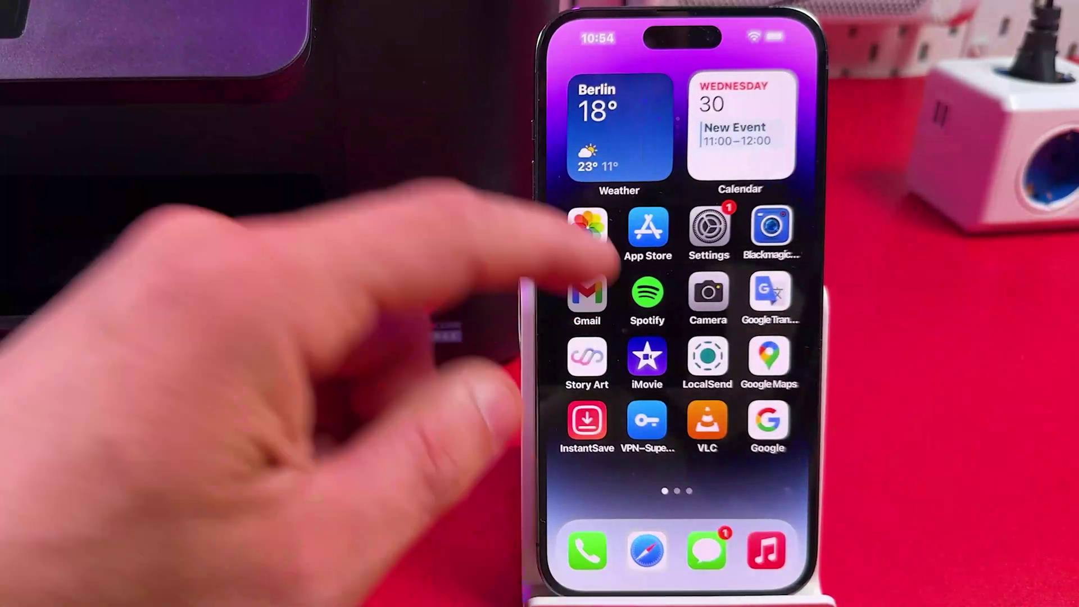
Step: Print all of the second Trello notification email in Gmail to EPSON WF-3820 Series
left_click(587, 293)
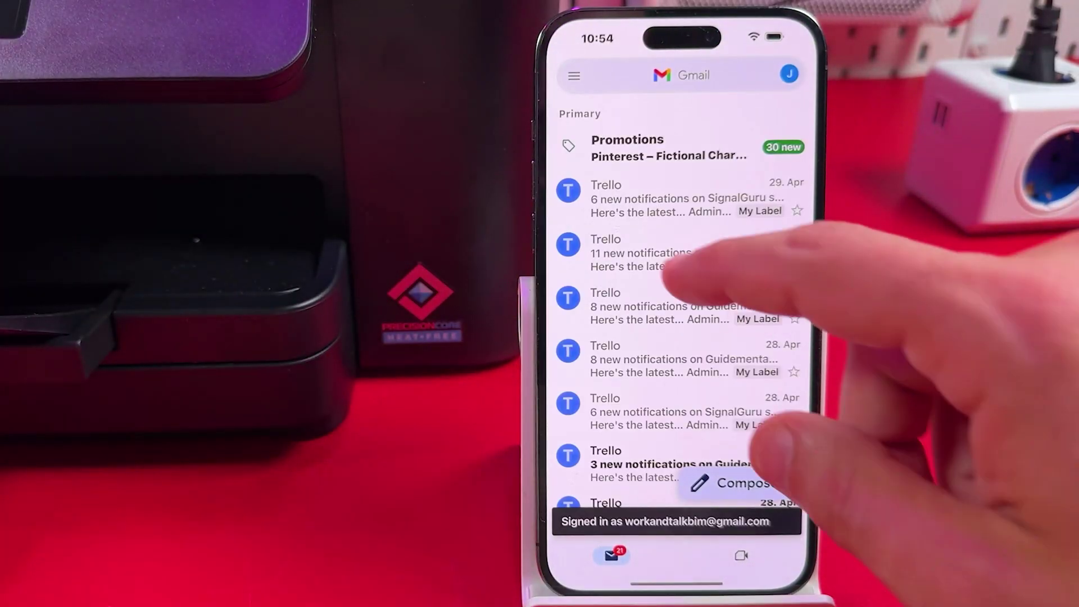
left_click(667, 258)
left_click(798, 74)
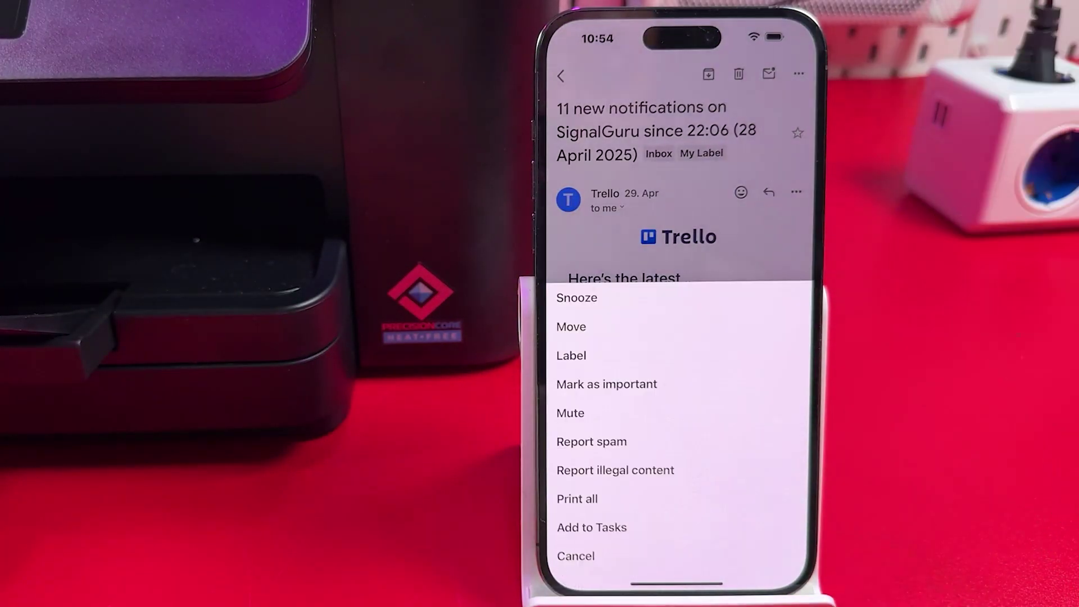
left_click(577, 499)
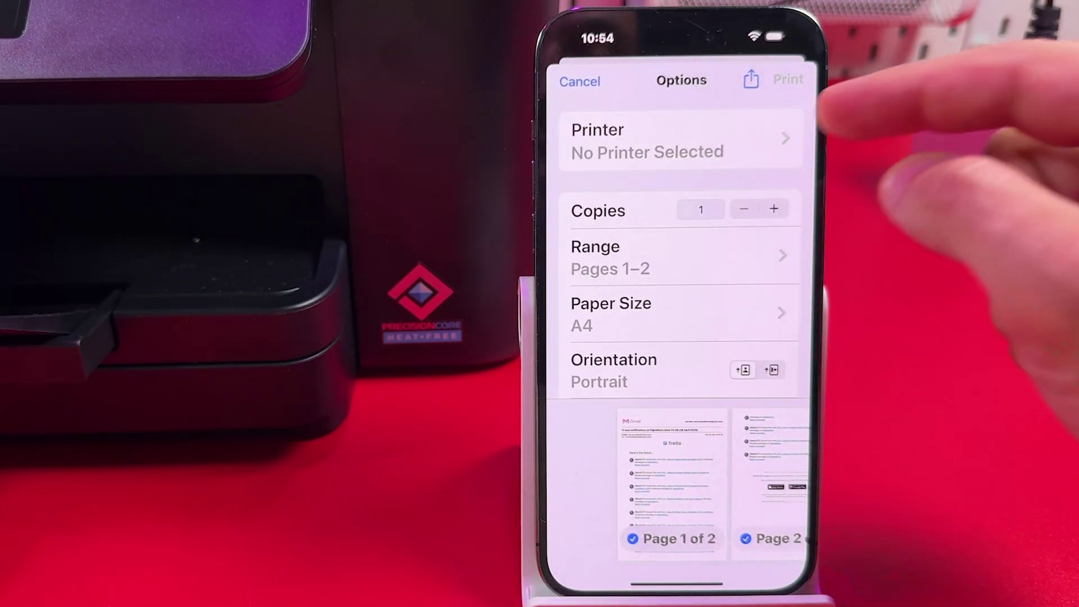
left_click(725, 147)
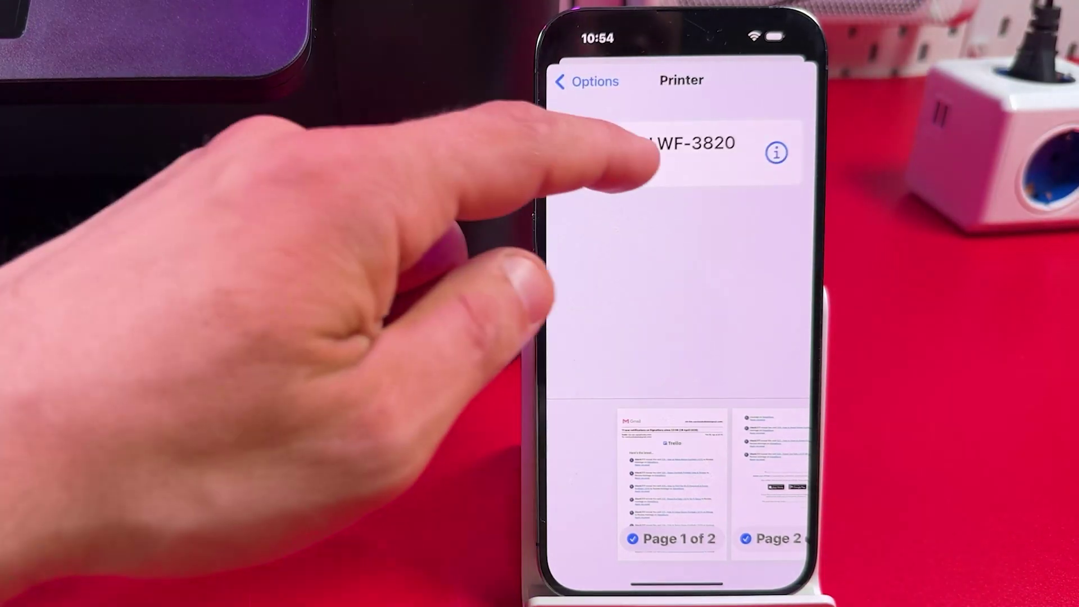
left_click(646, 147)
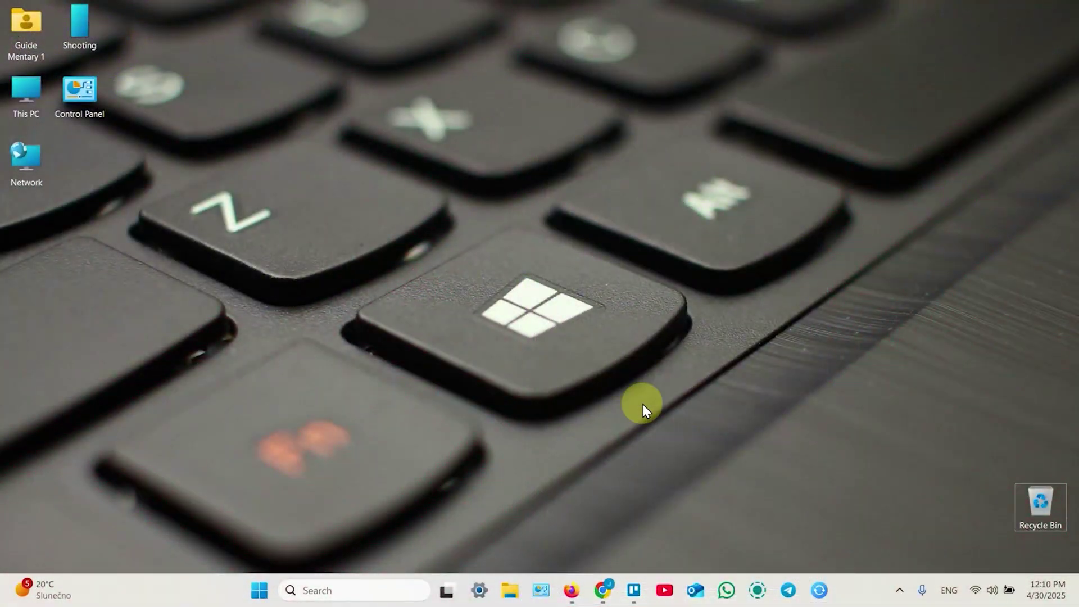
Step: Search Windows Settings for 'prin' and go to the Printers & scanners page
left_click(258, 595)
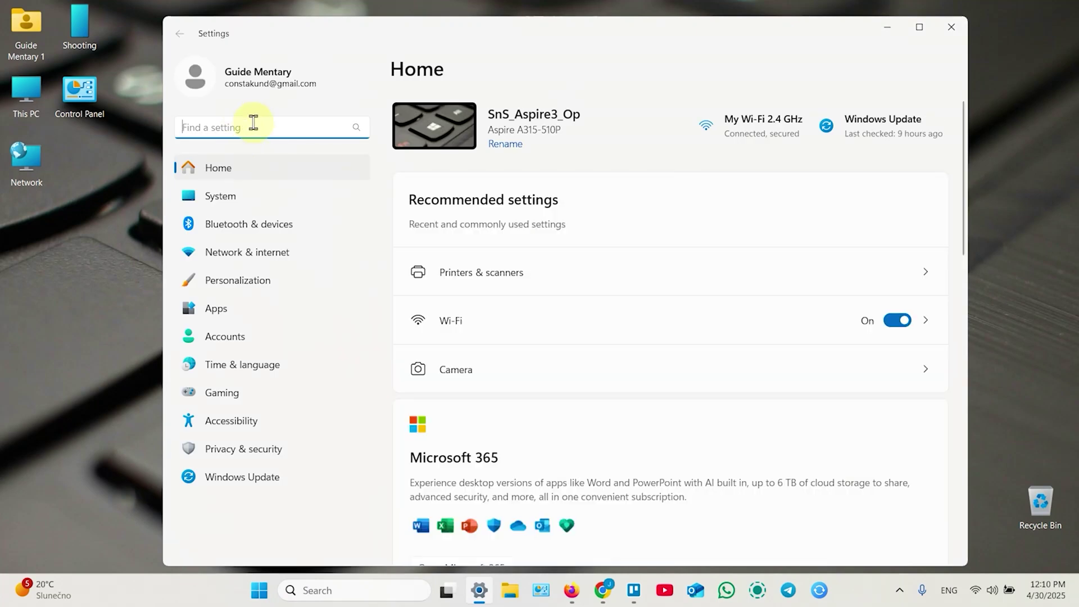
type("prin")
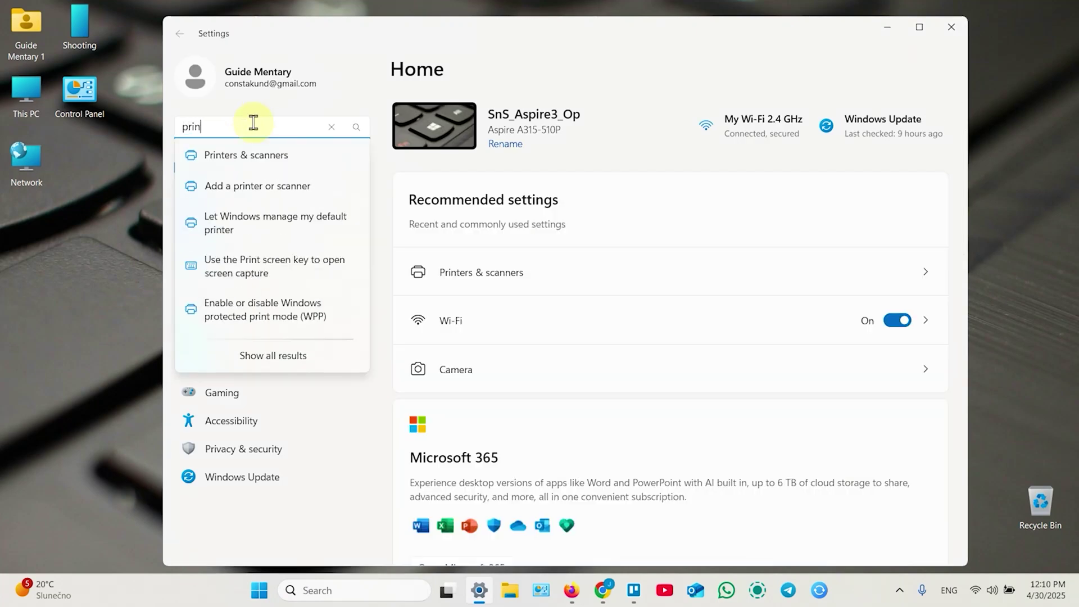
left_click(246, 156)
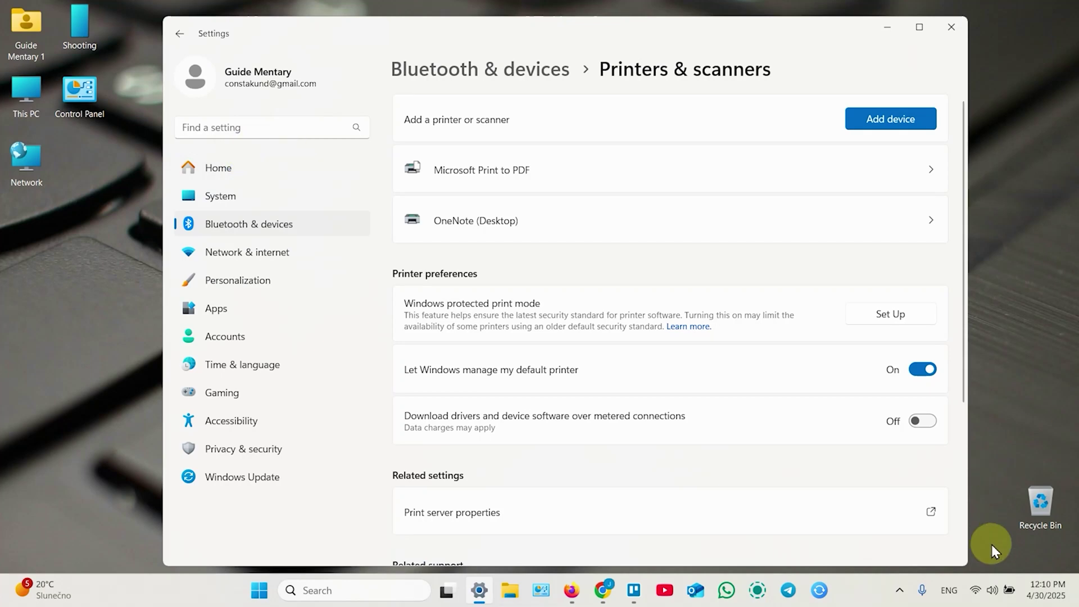
left_click(976, 589)
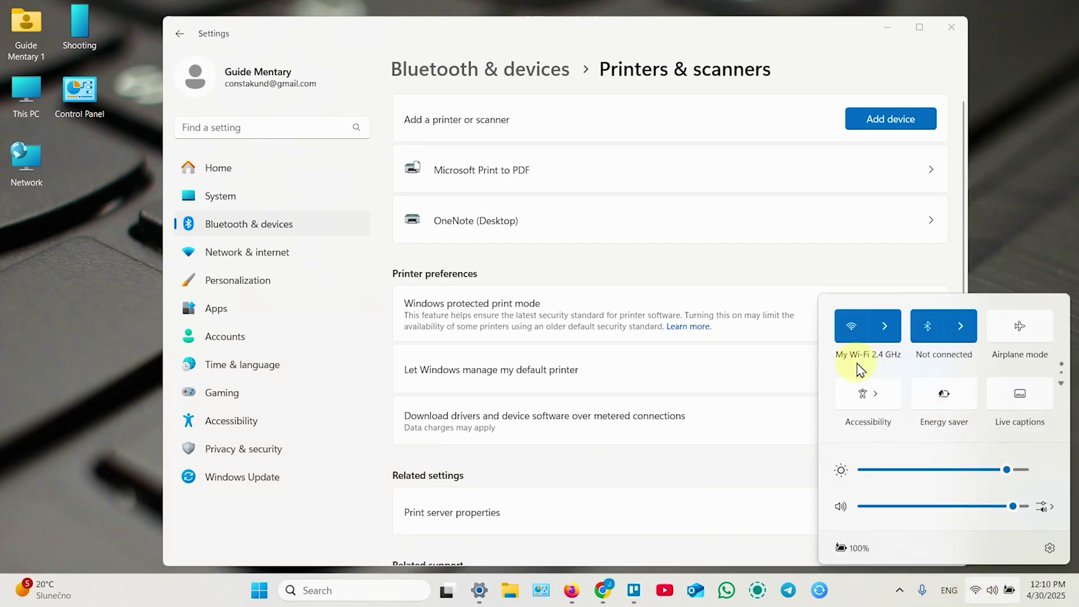
left_click(896, 120)
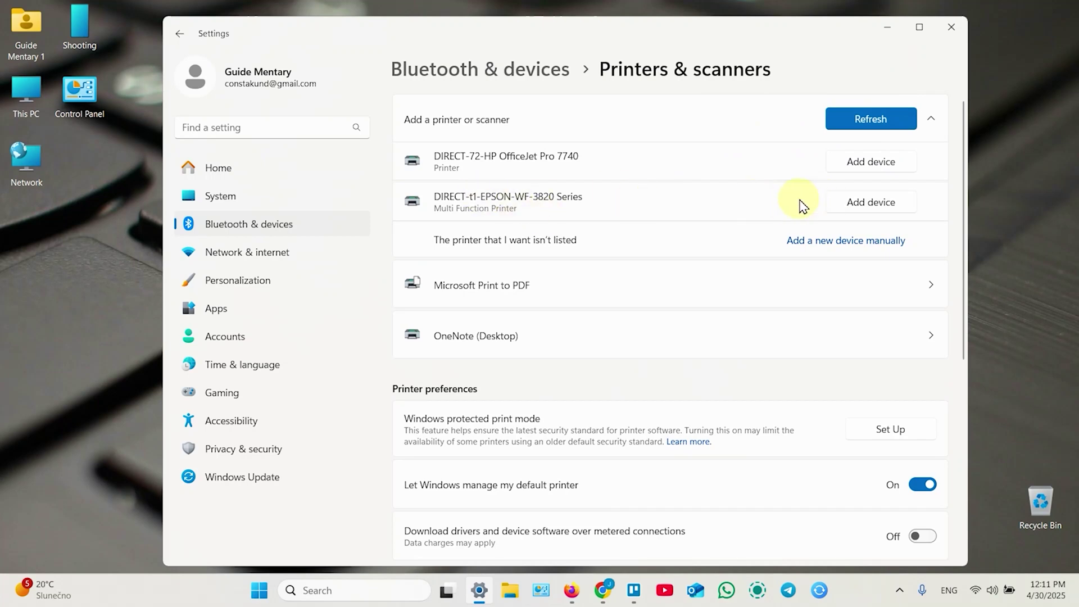
left_click(879, 204)
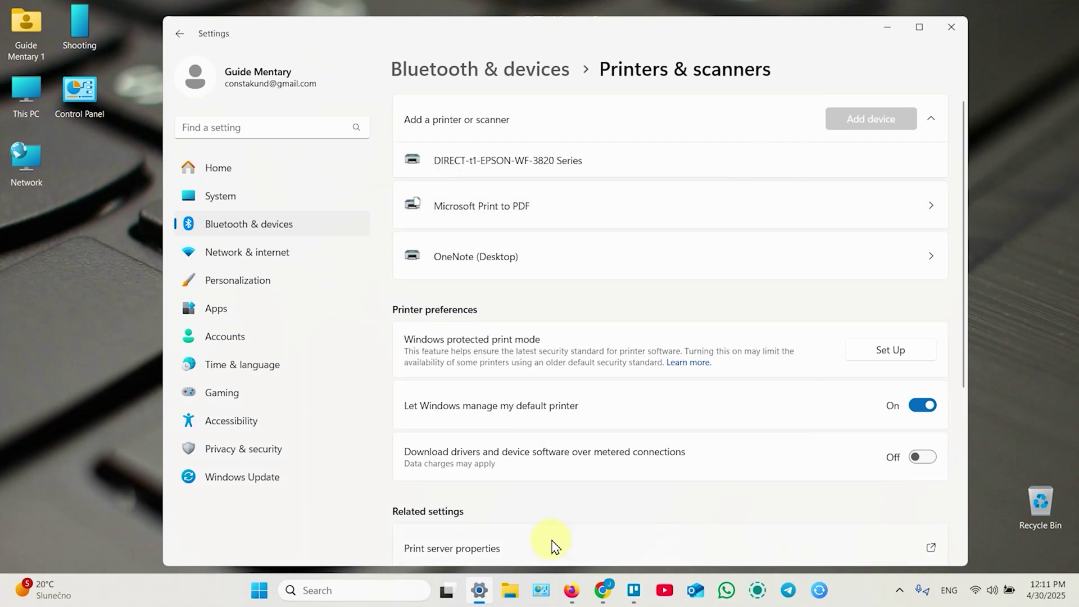
left_click(570, 597)
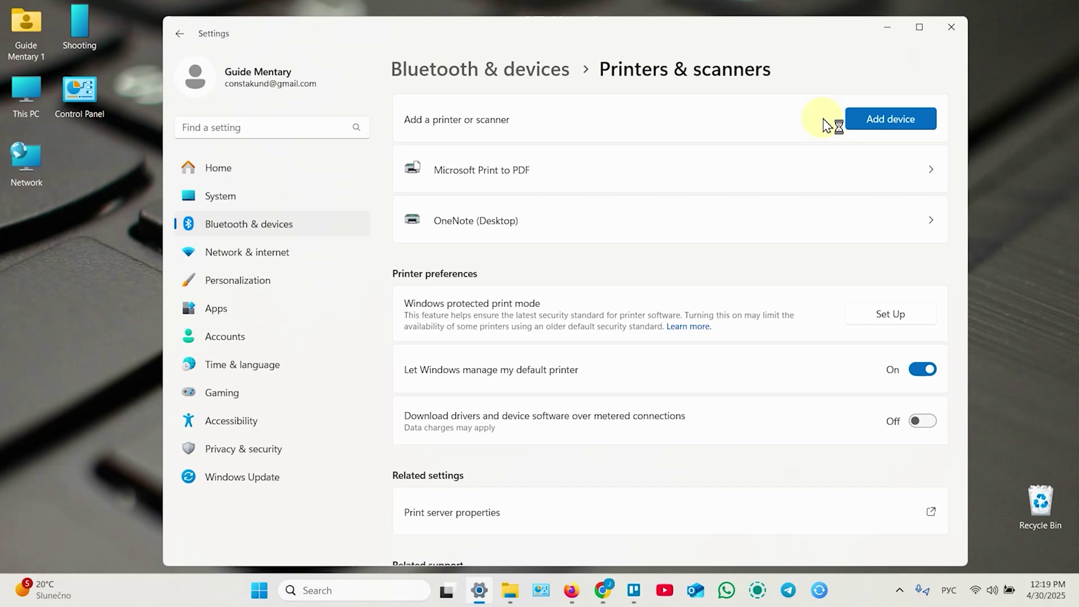
Step: Refresh the printer search, then choose to add a printer by IP address or hostname
left_click(888, 121)
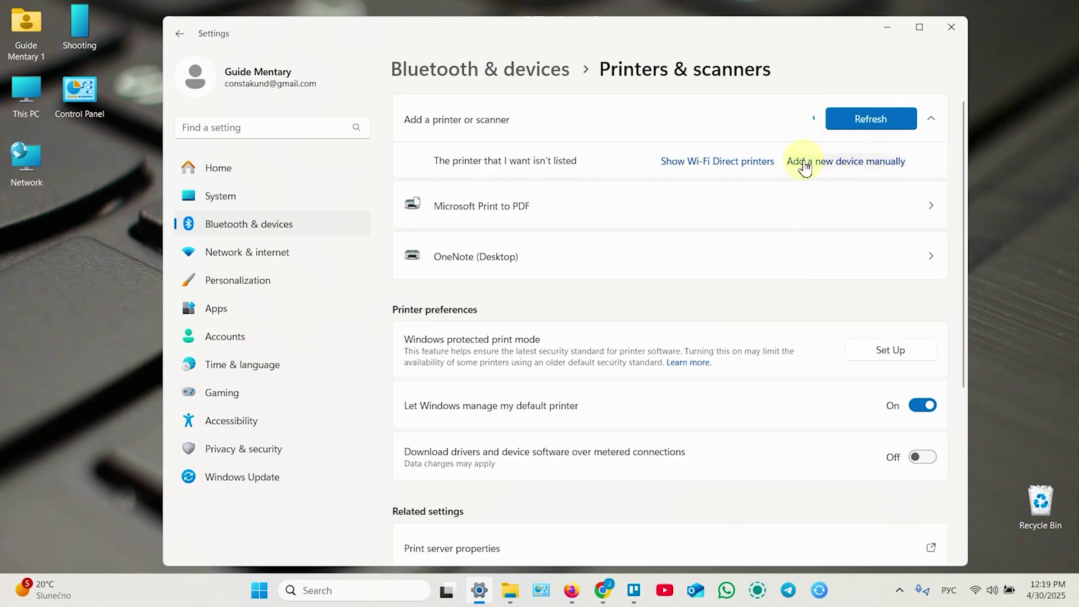
left_click(852, 164)
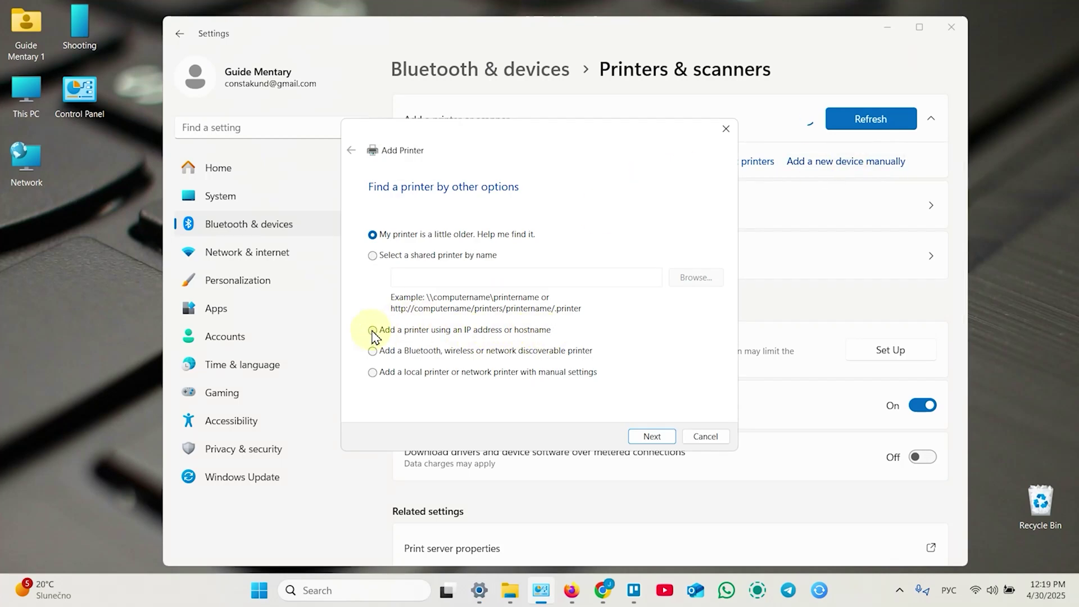
left_click(373, 330)
left_click(652, 436)
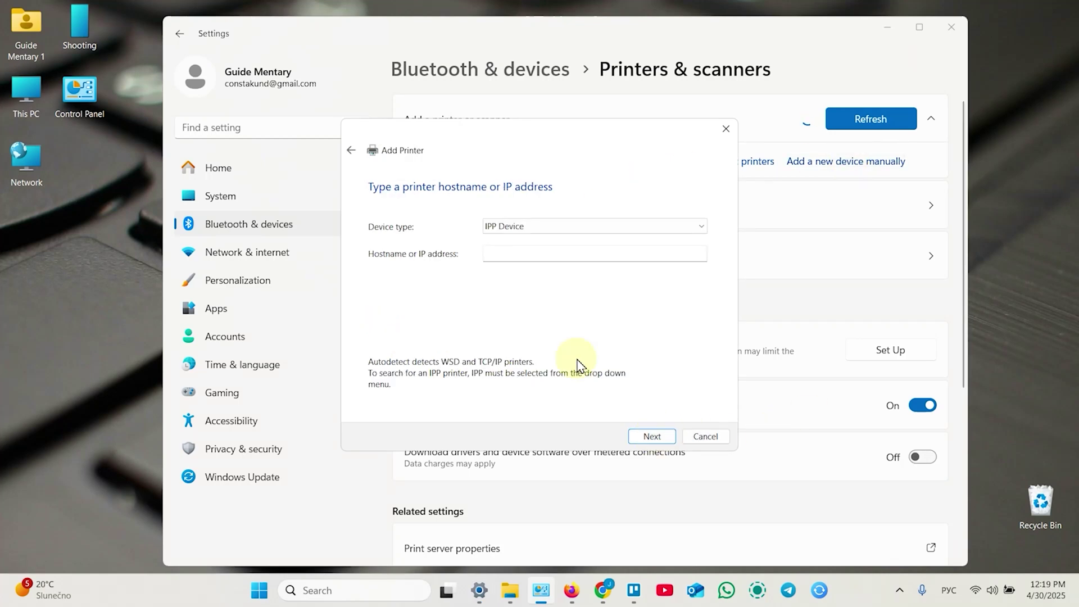
Step: Set the device type to TCP/IP Device with hostname 192.168.0.131
left_click(531, 226)
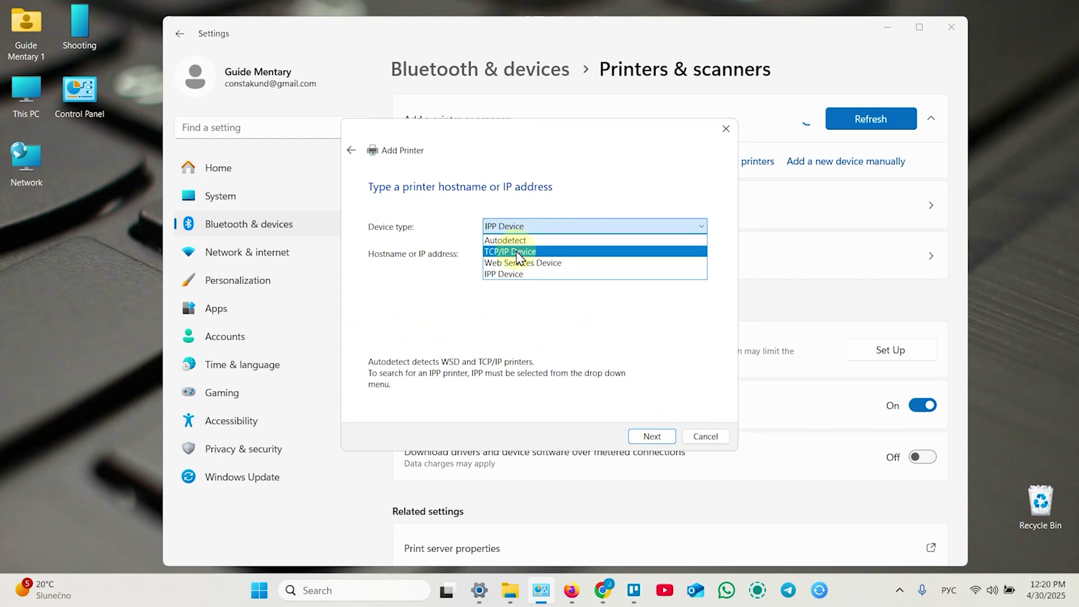
left_click(528, 252)
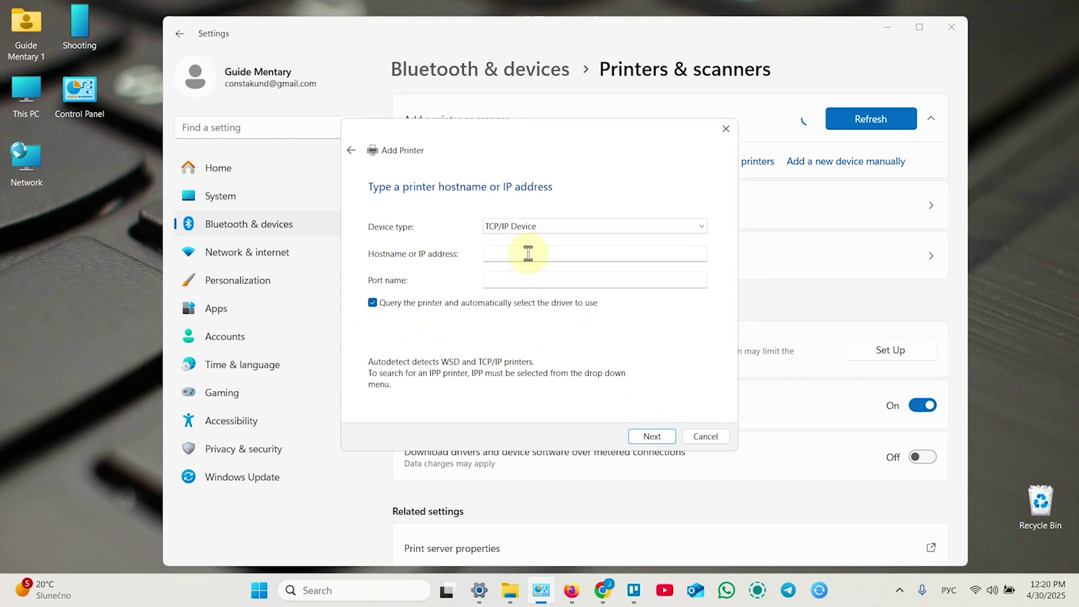
left_click(1048, 231)
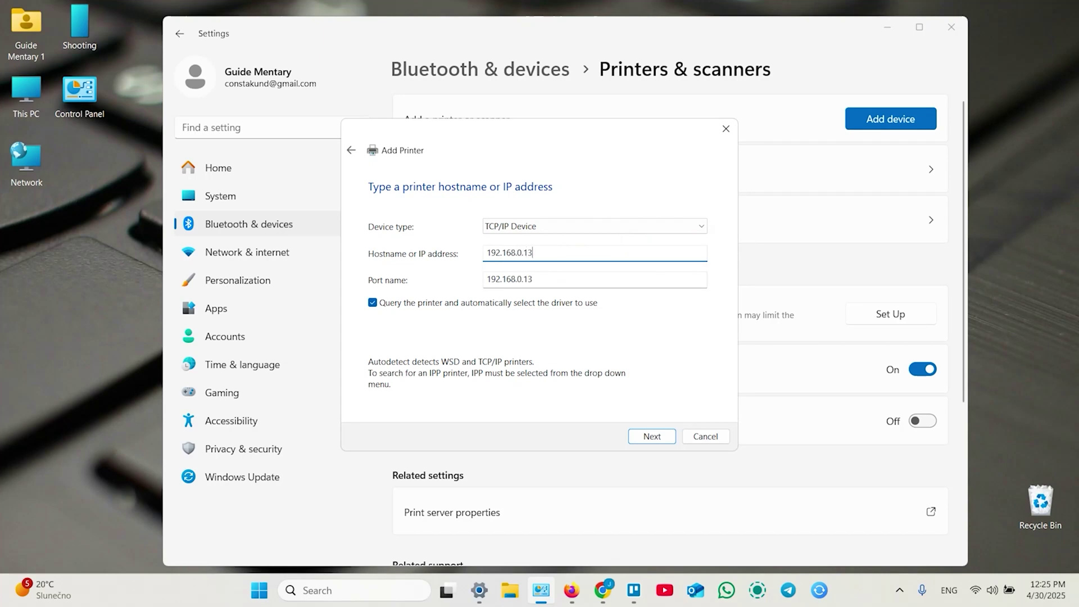
Step: Select the EPSON WF-3820 Series (FAX) driver and keep the currently installed driver
left_click(653, 437)
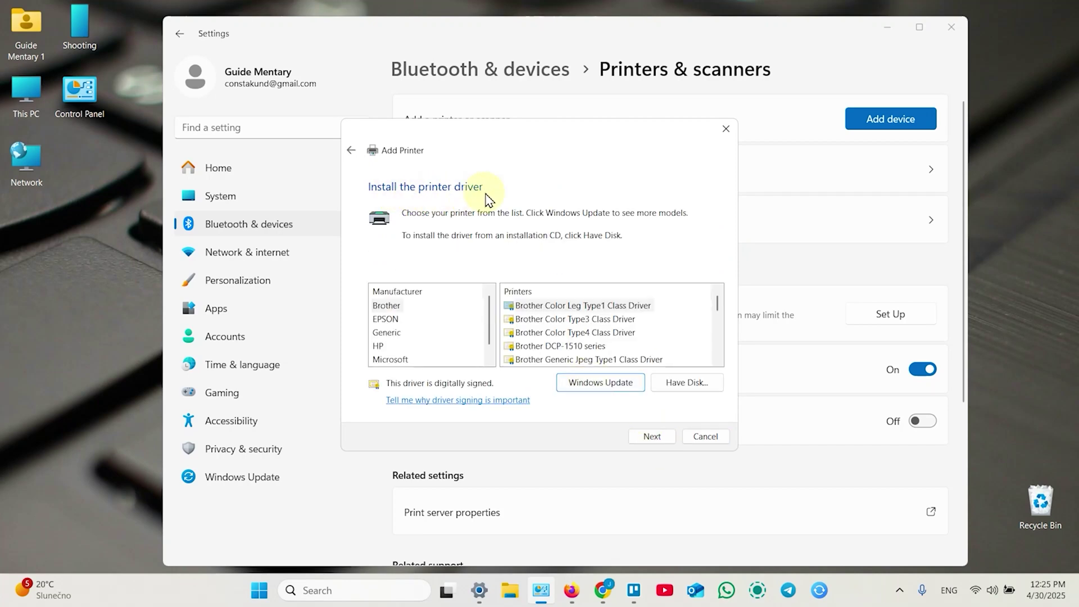
left_click(385, 319)
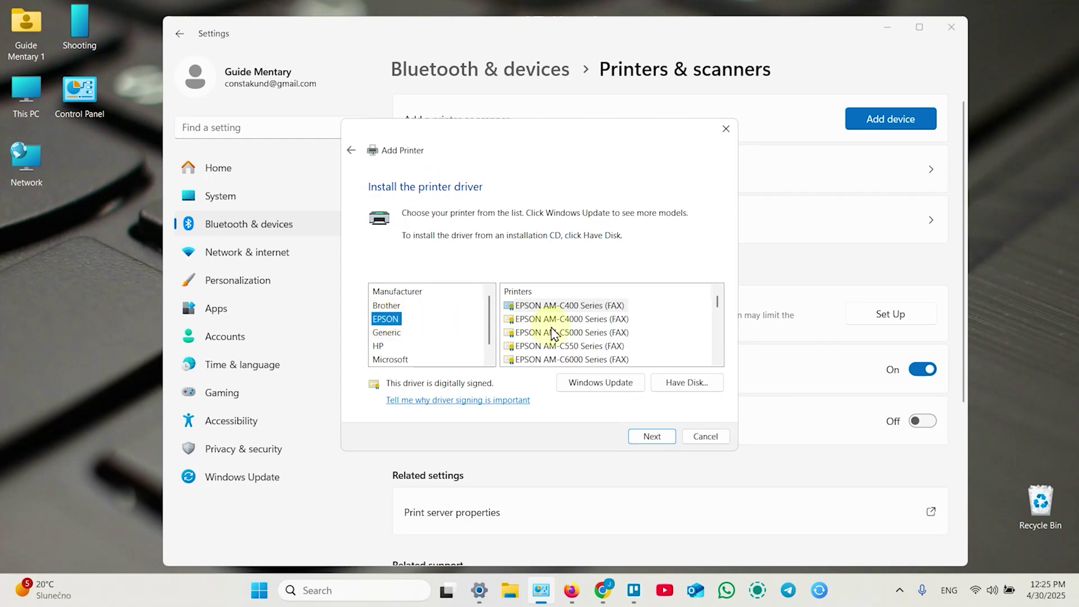
scroll(587, 332, "down", 5)
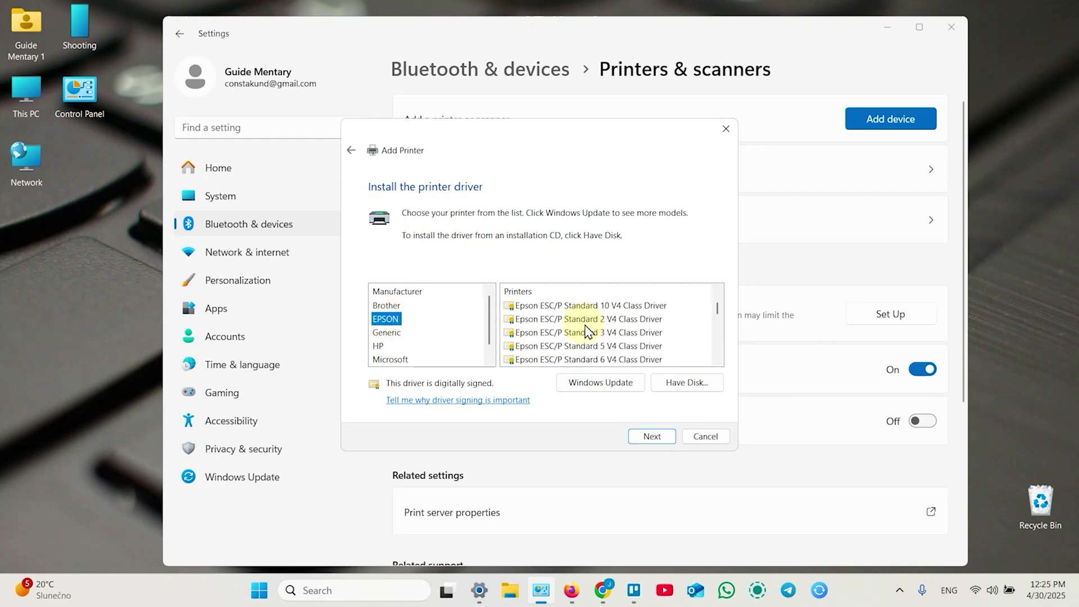
scroll(591, 331, "down", 10)
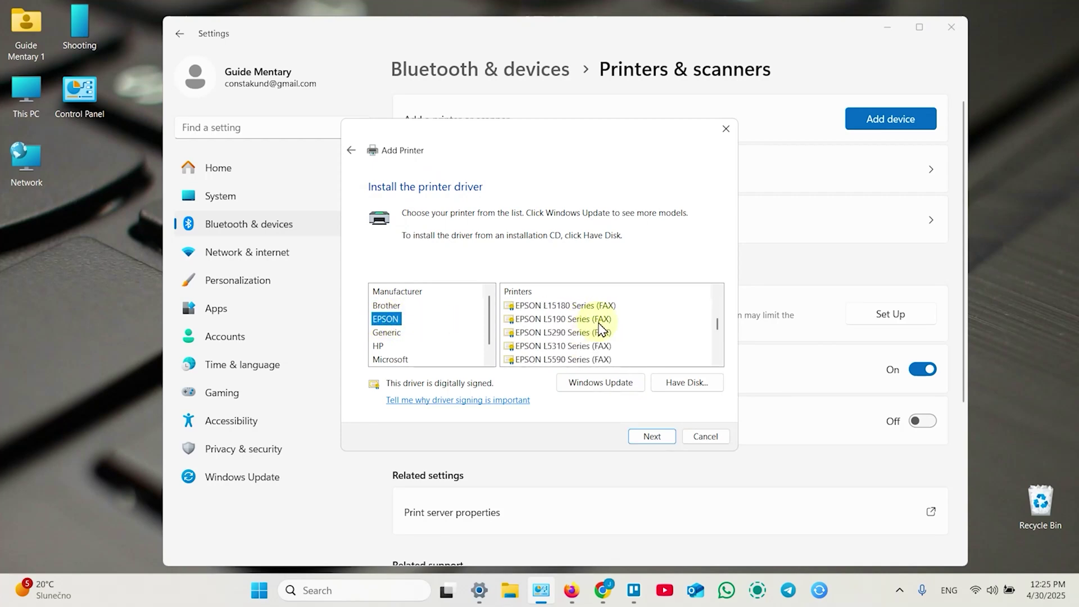
scroll(601, 328, "down", 5)
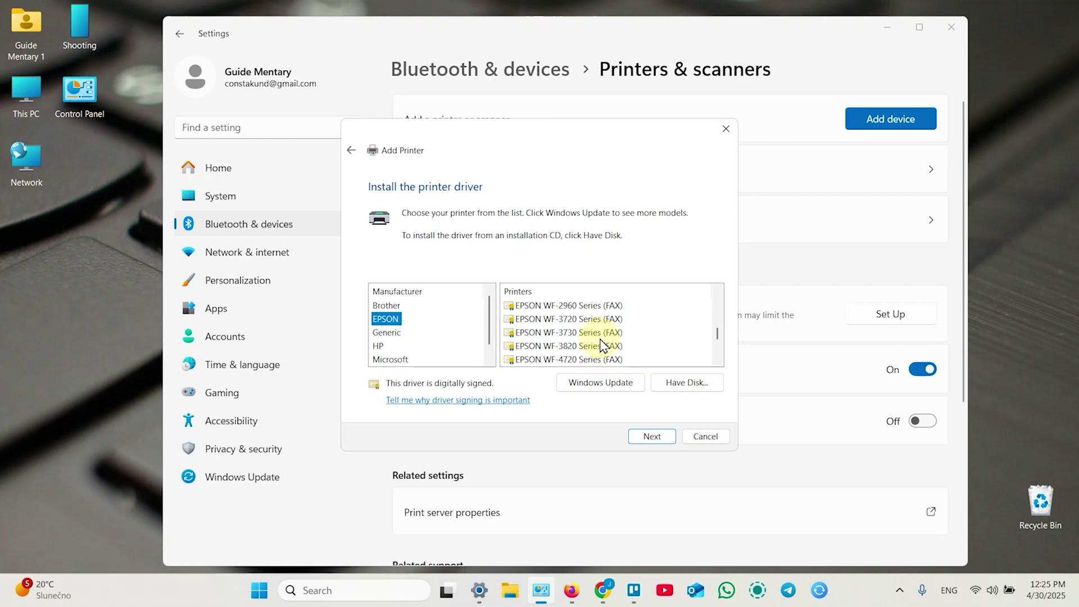
left_click(573, 346)
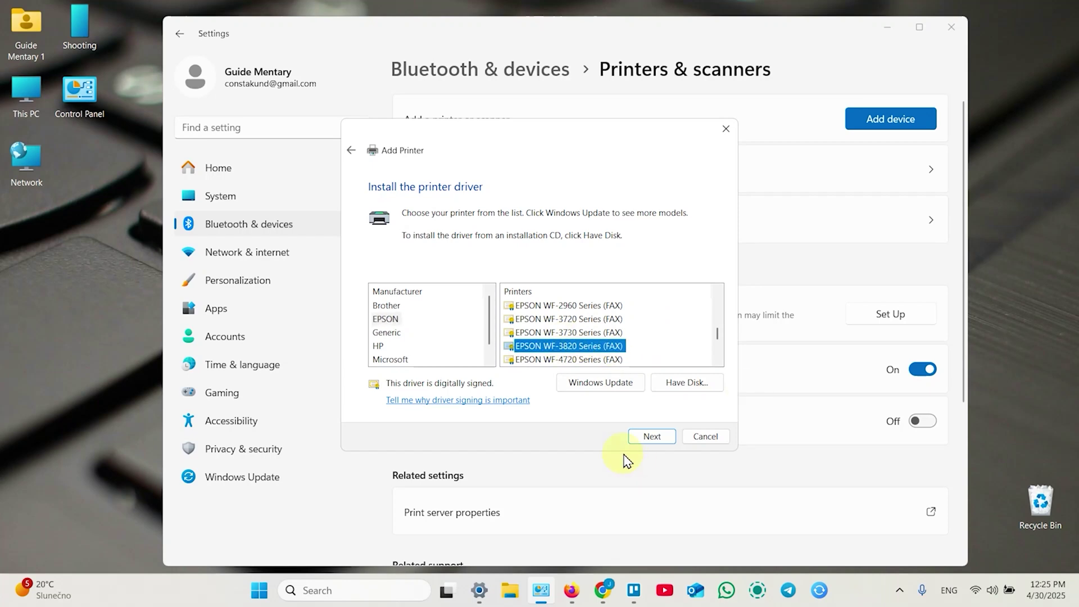
left_click(647, 438)
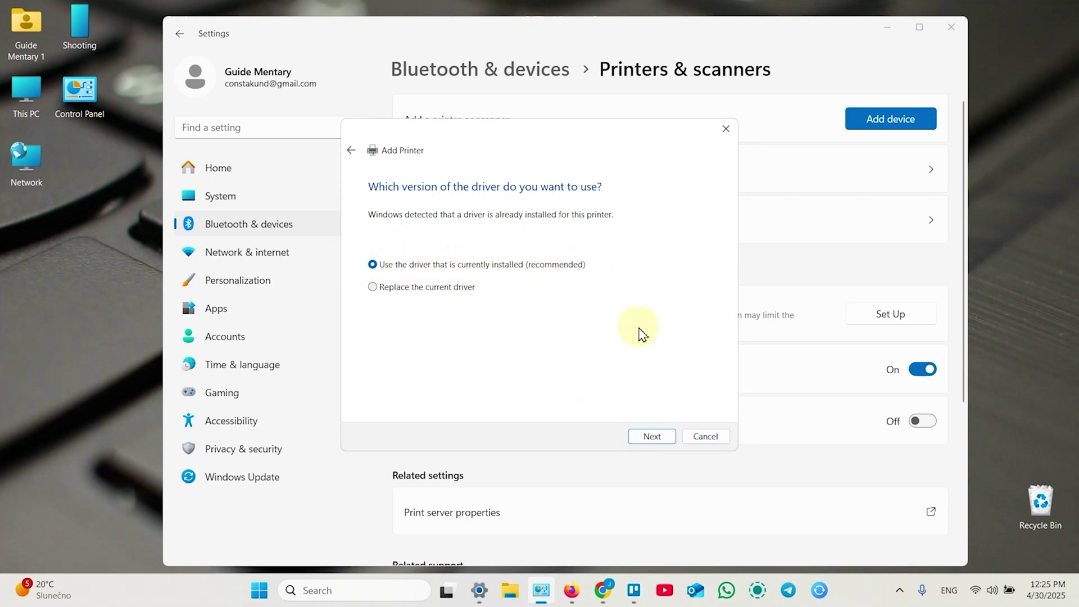
left_click(651, 437)
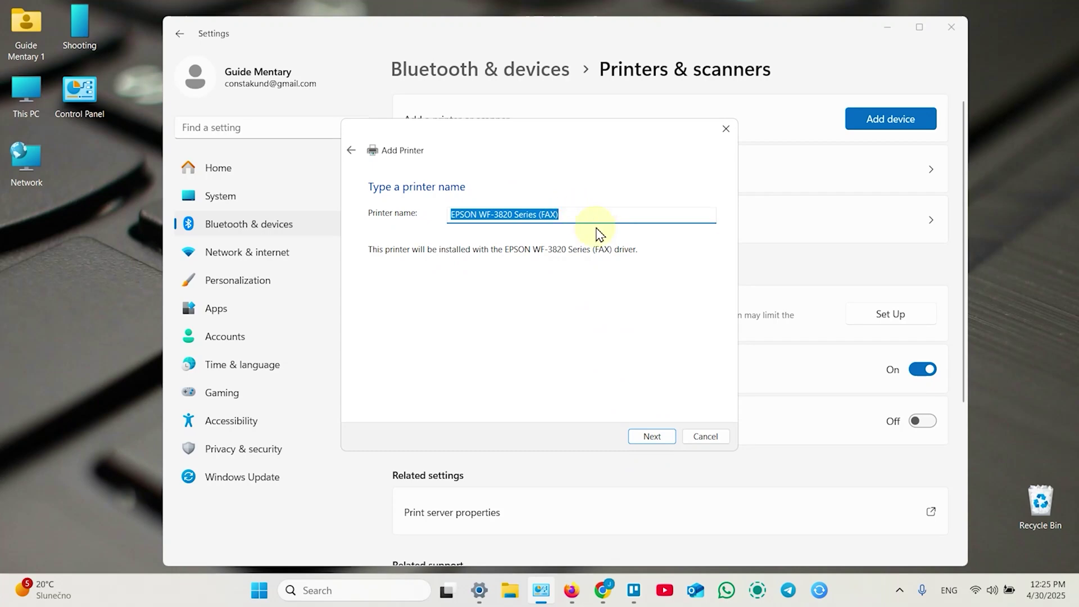
Step: Keep the default printer name, share the printer on the network, and finish the wizard
left_click(647, 439)
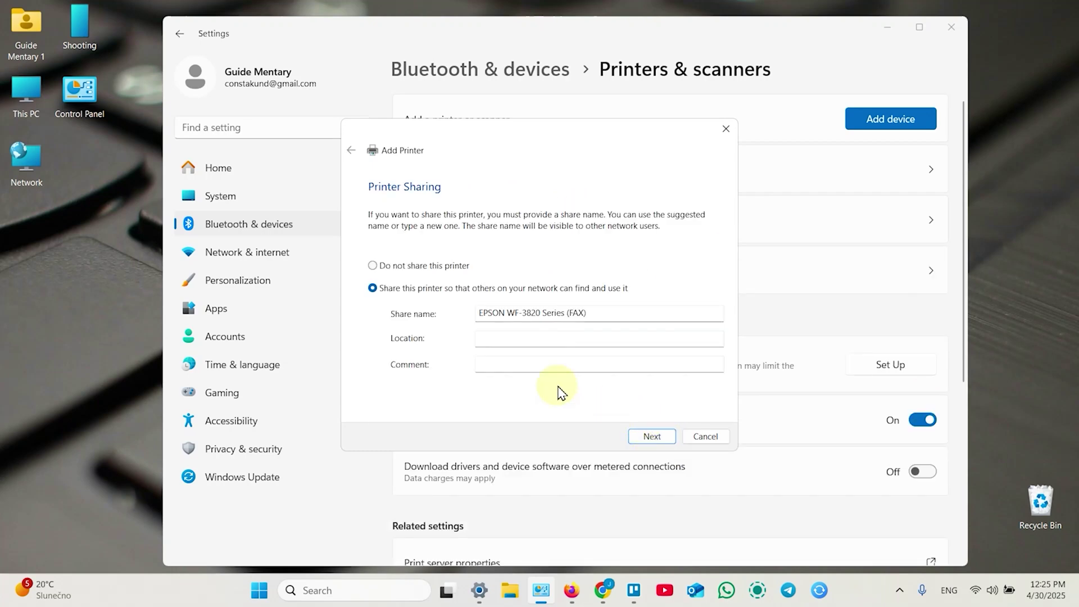
left_click(498, 338)
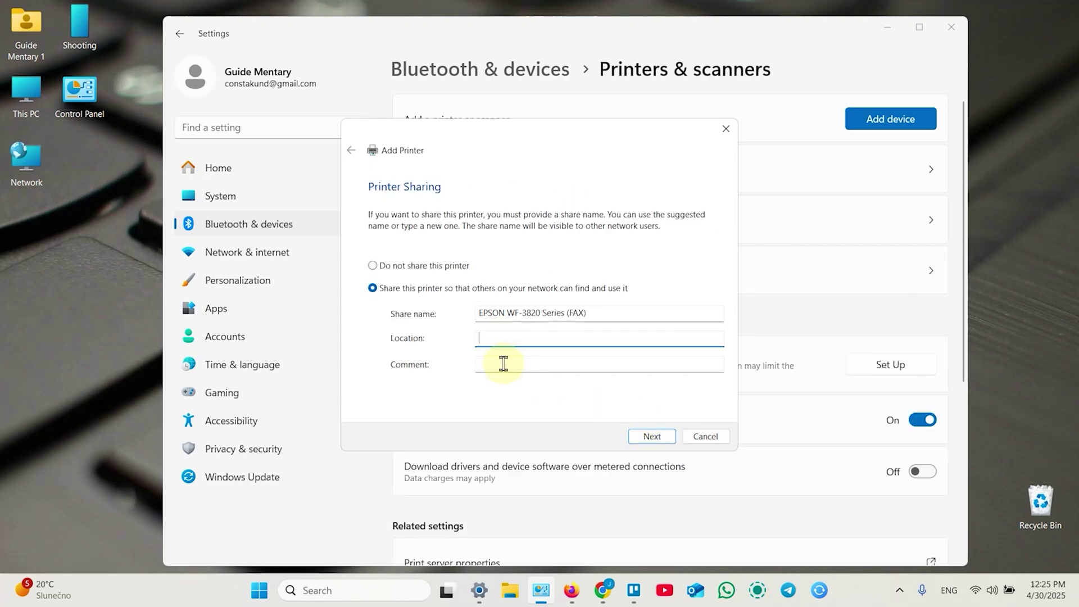
left_click(503, 364)
left_click(499, 338)
left_click(504, 358)
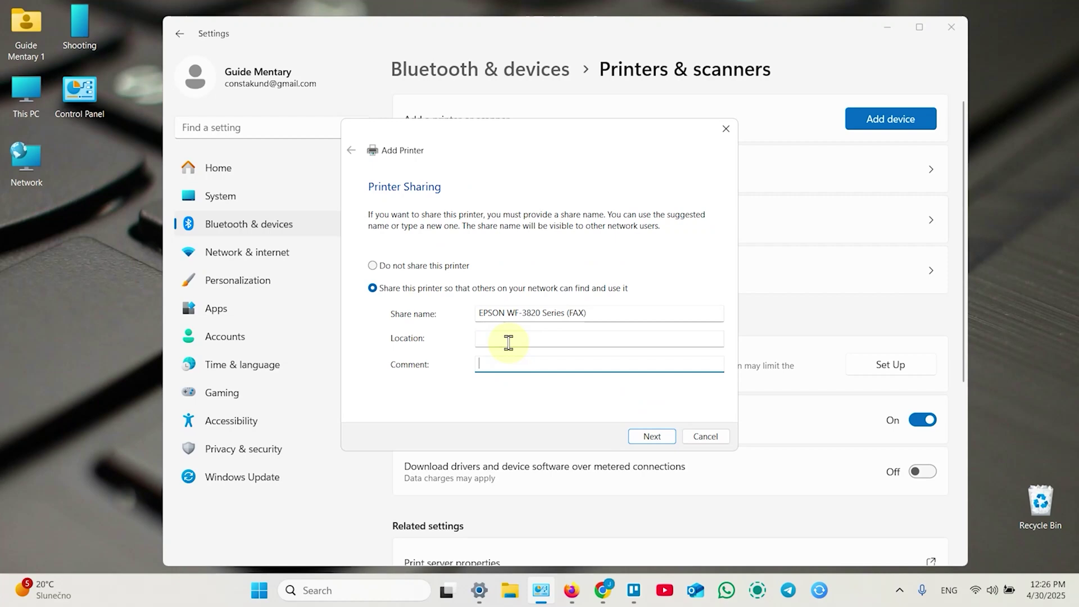
left_click(508, 341)
left_click(655, 436)
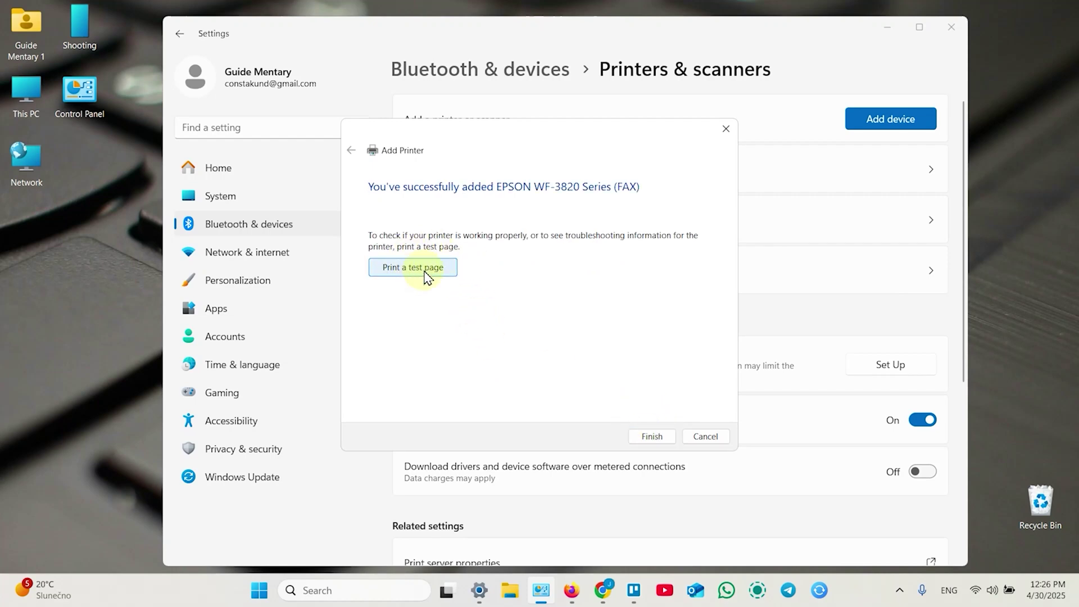
left_click(651, 437)
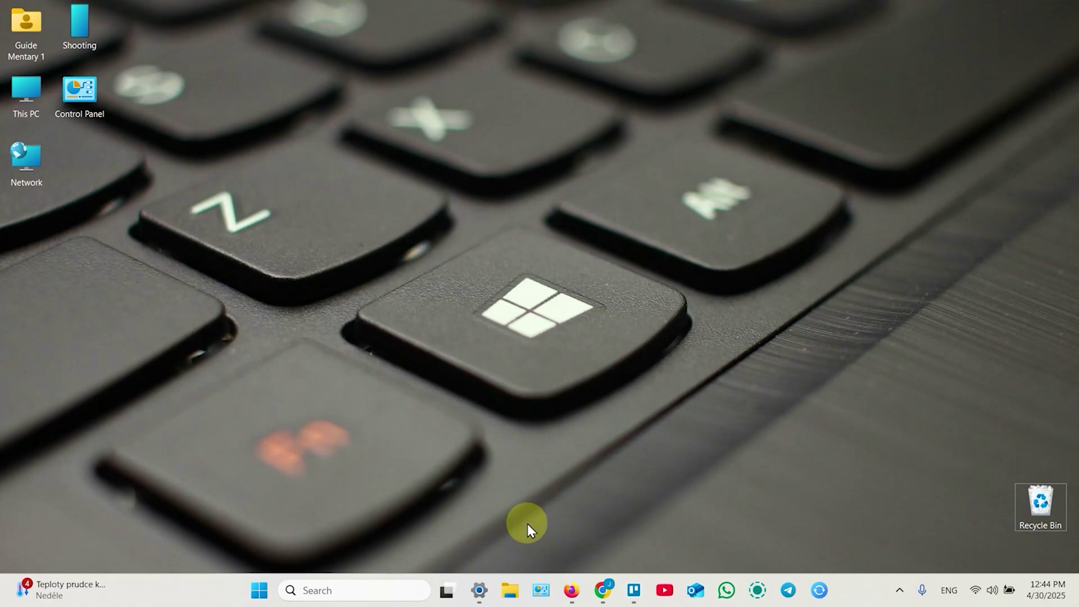
Step: Open the WorkForce Pro WF-3820 support page, accept cookies, and filter downloads for Windows 11
left_click(571, 592)
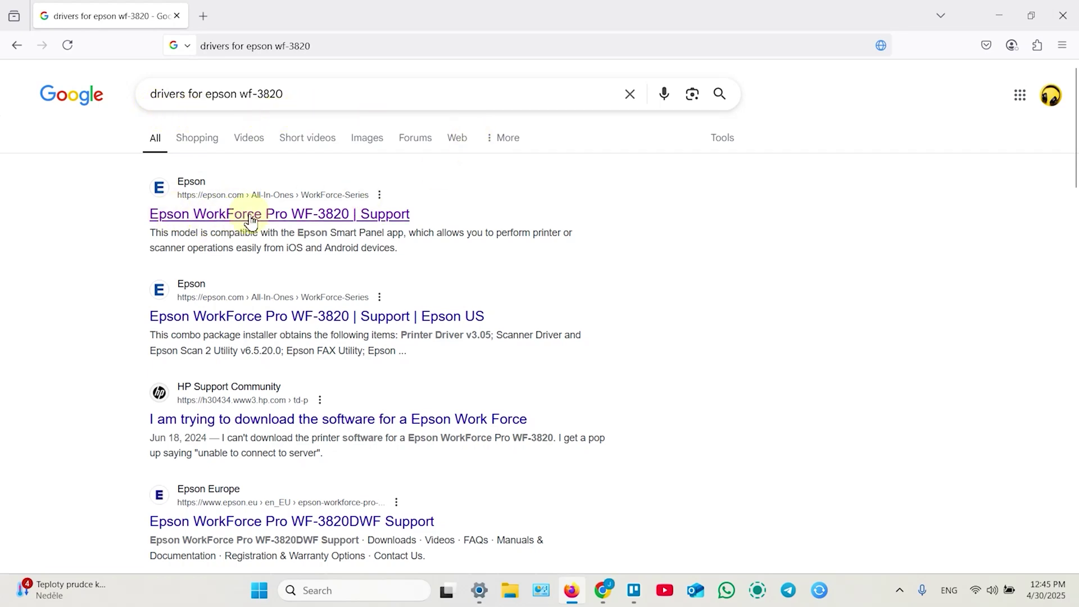
left_click(272, 218)
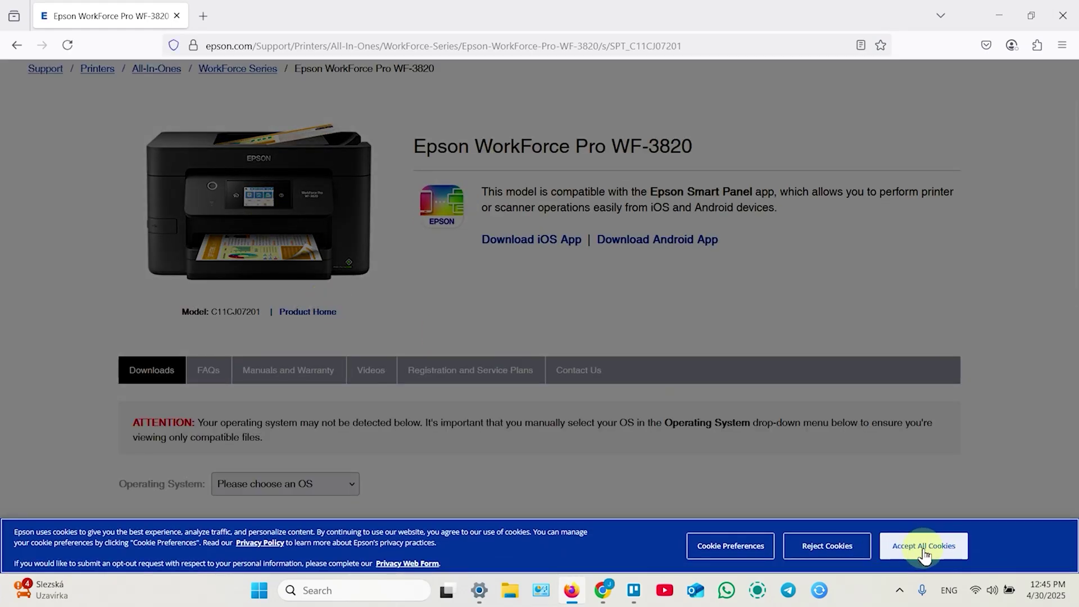
left_click(925, 548)
scroll(421, 352, "down", 2)
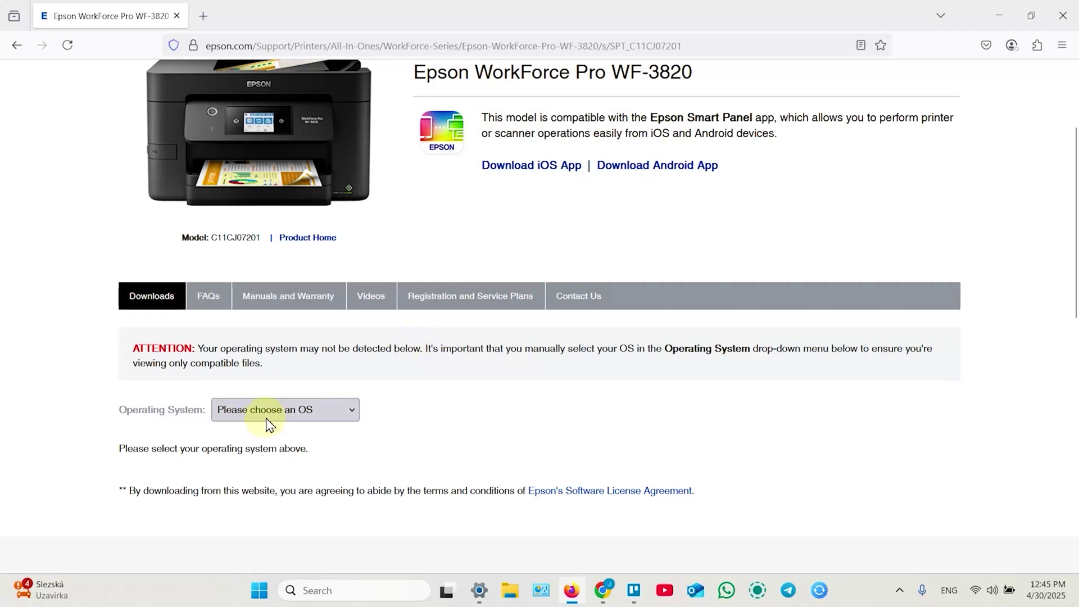
left_click(296, 413)
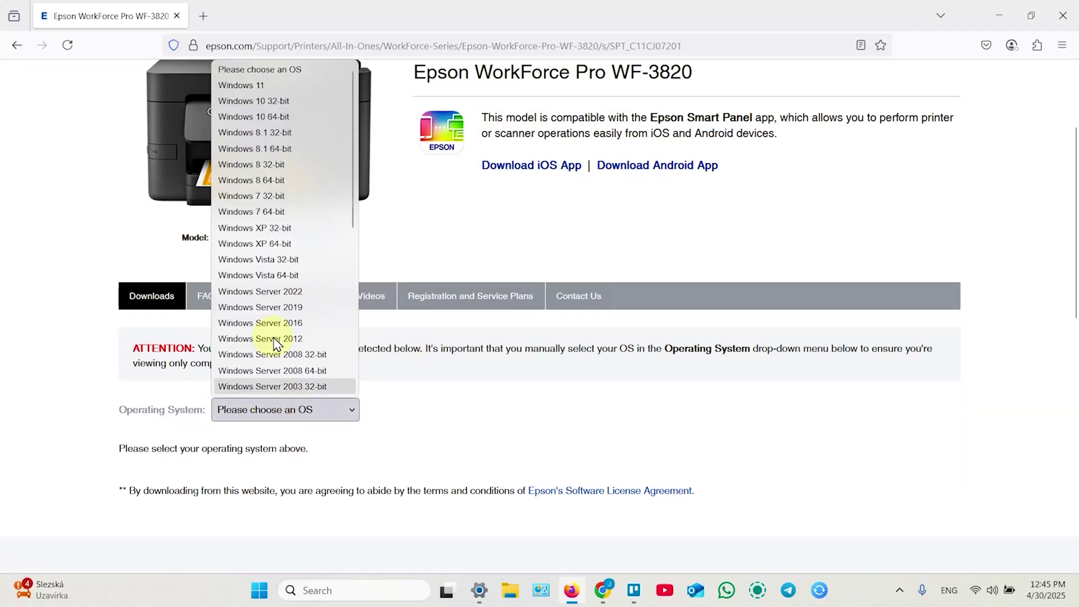
scroll(276, 343, "down", 5)
scroll(275, 339, "up", 5)
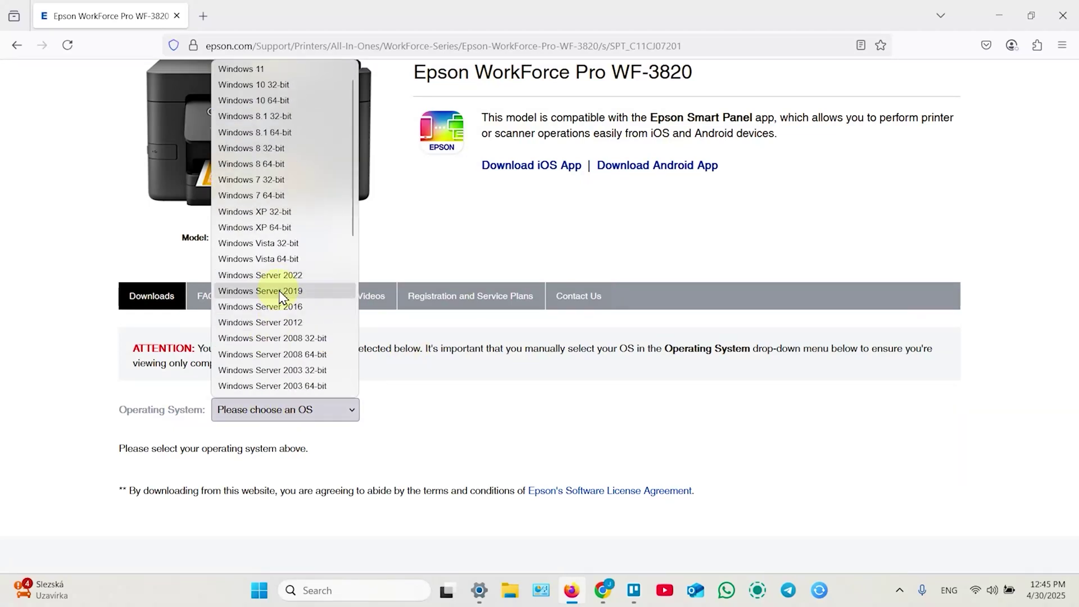
scroll(286, 179, "up", 1)
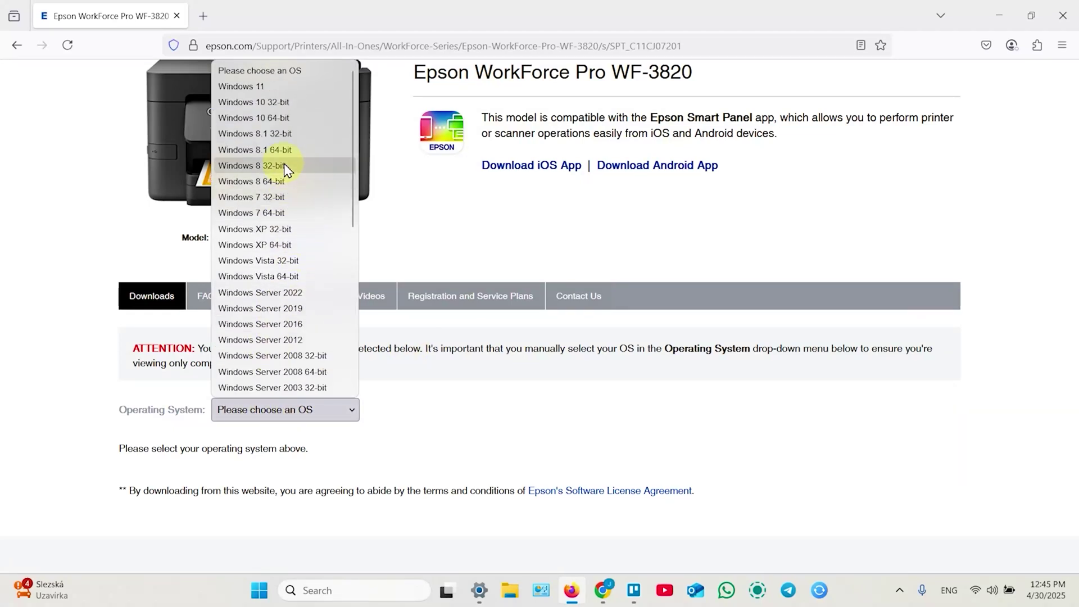
left_click(257, 88)
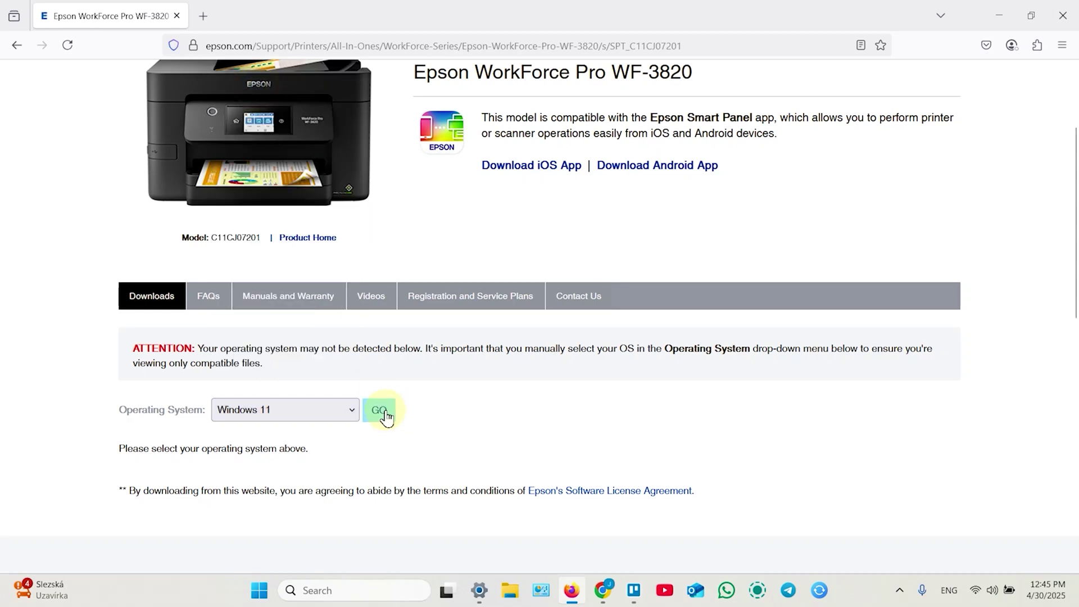
left_click(386, 416)
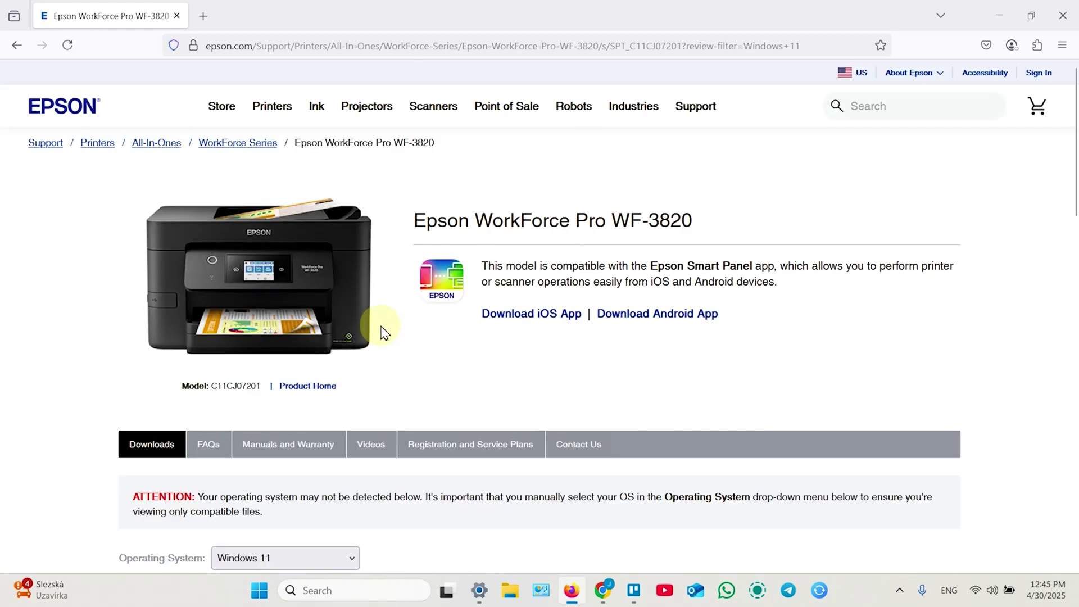
Step: Download the Drivers and Utilities Combo Package Installer and run WF3820_Lite_NA(1).exe
scroll(398, 292, "down", 3)
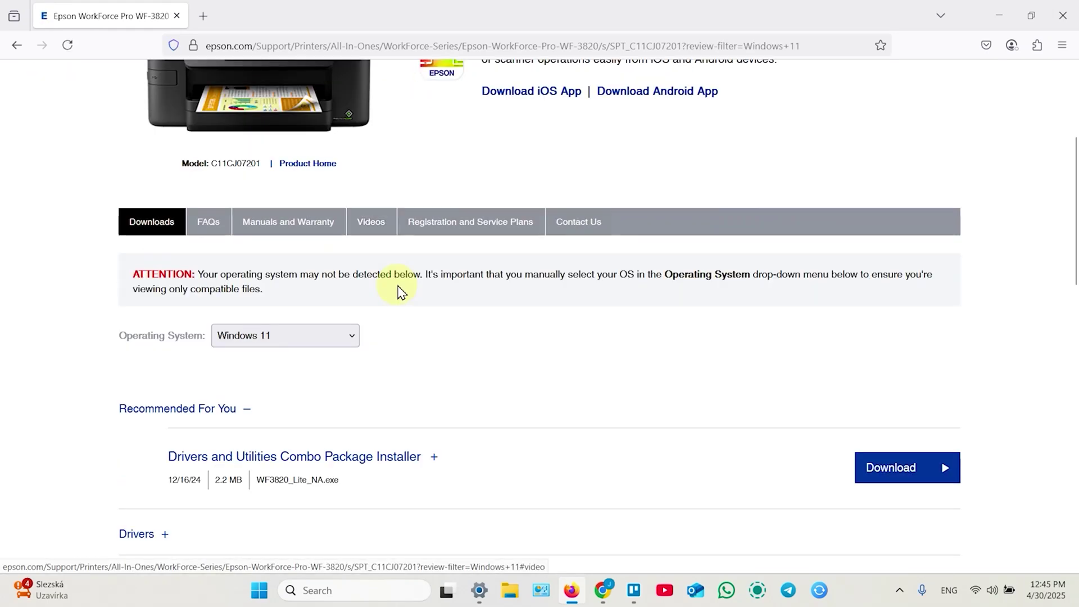
scroll(401, 292, "down", 2)
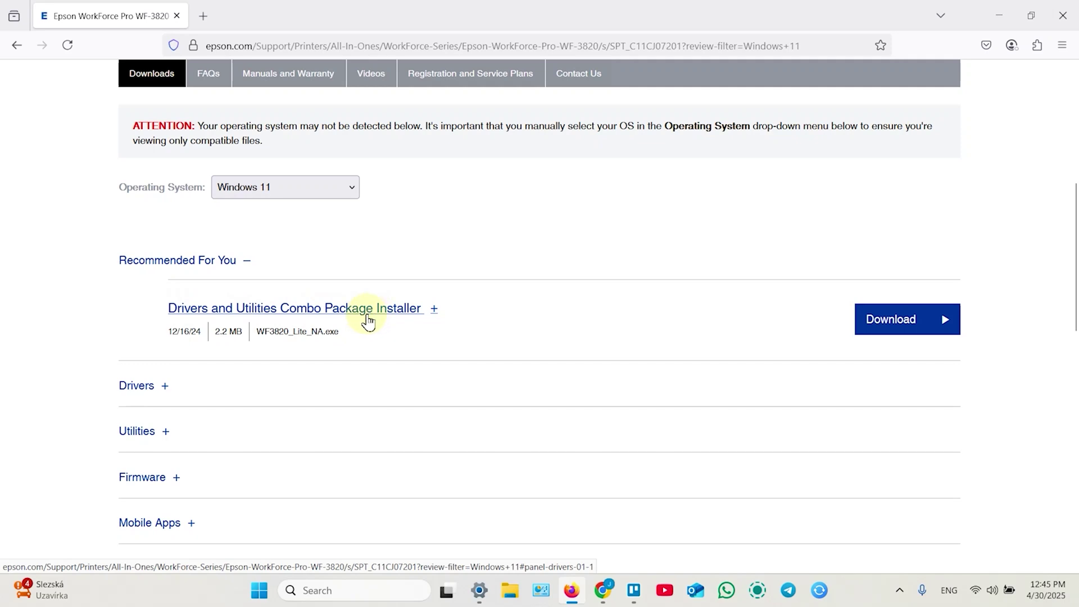
left_click(900, 328)
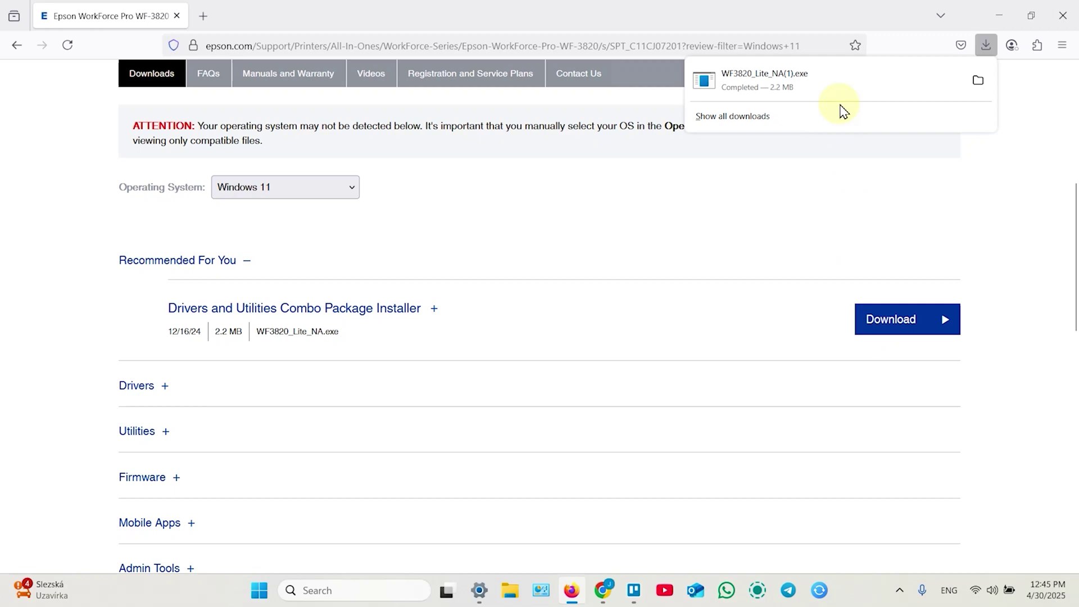
left_click(796, 79)
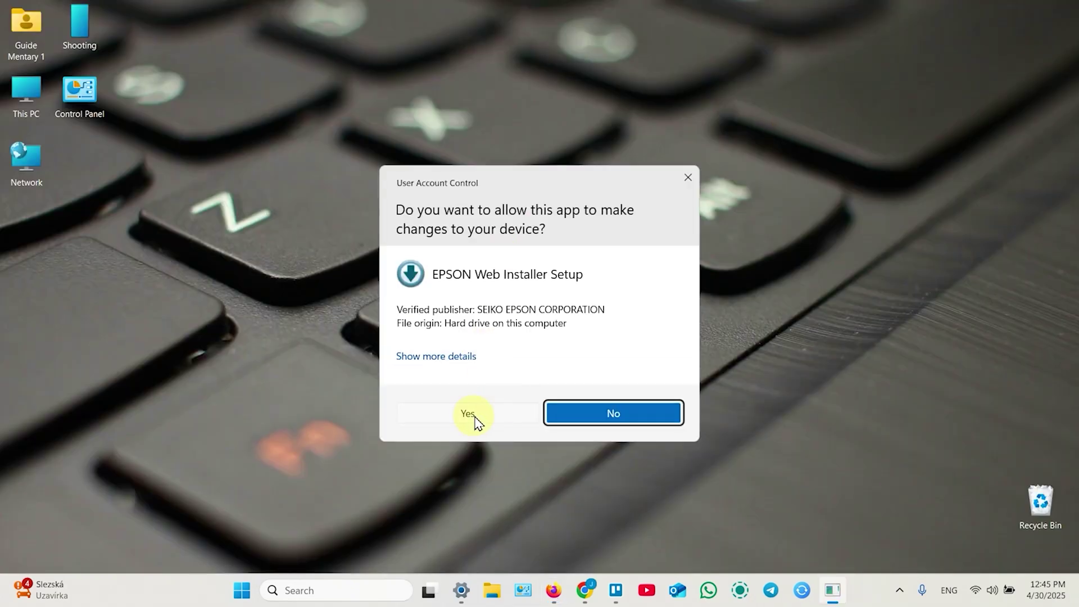
Step: Allow the Epson installer to run, dismiss its welcome message, and accept the license agreement
left_click(473, 419)
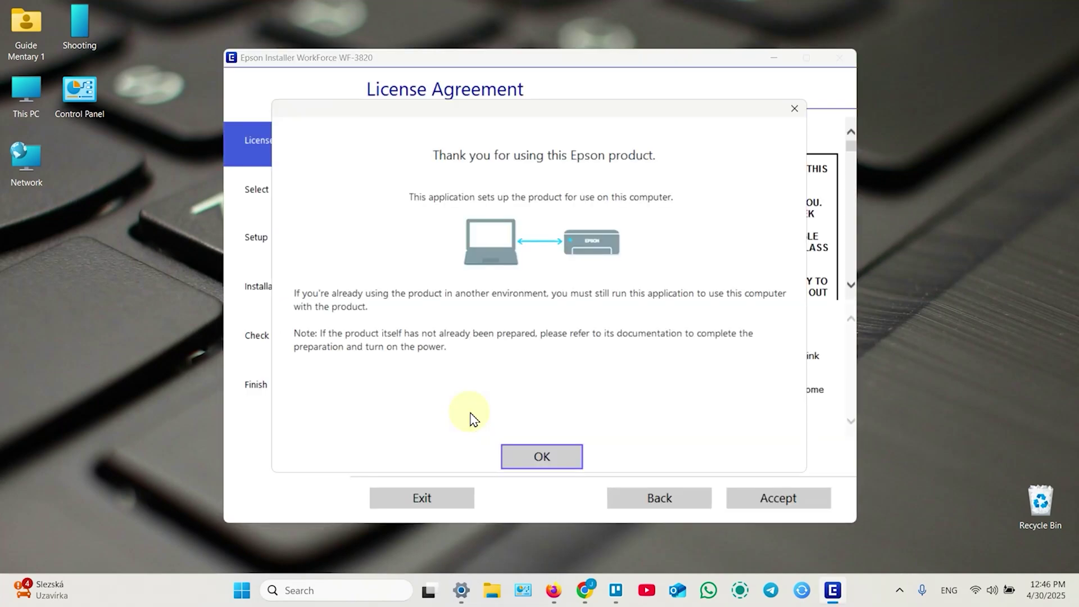
left_click(542, 458)
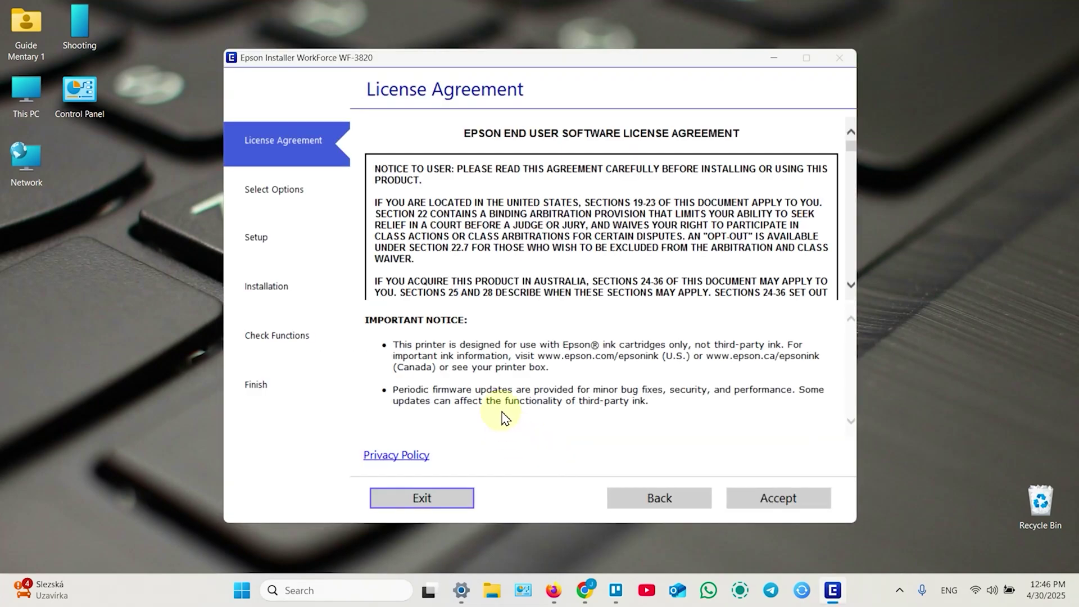
left_click(769, 498)
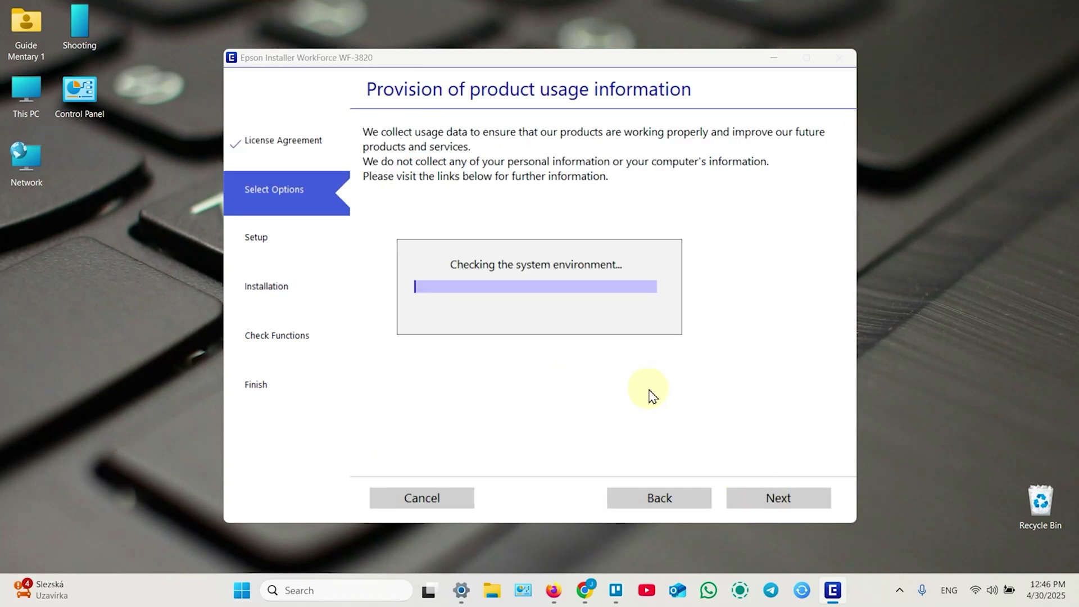
Step: Decline both software and product usage-information collection, then confirm the printer is on to continue
left_click(375, 213)
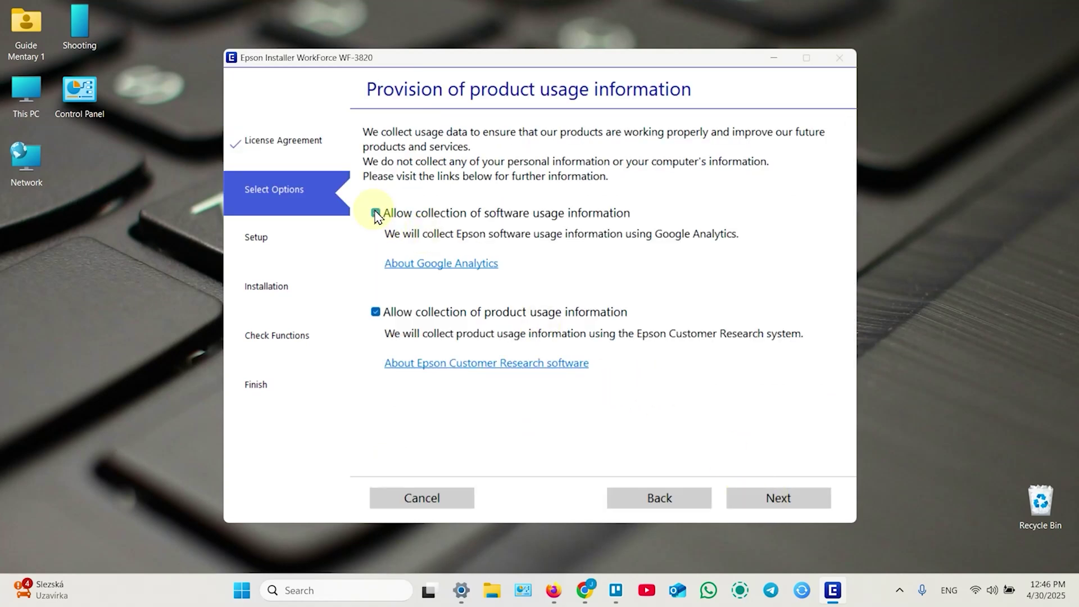
left_click(375, 312)
left_click(377, 214)
left_click(377, 214)
left_click(778, 503)
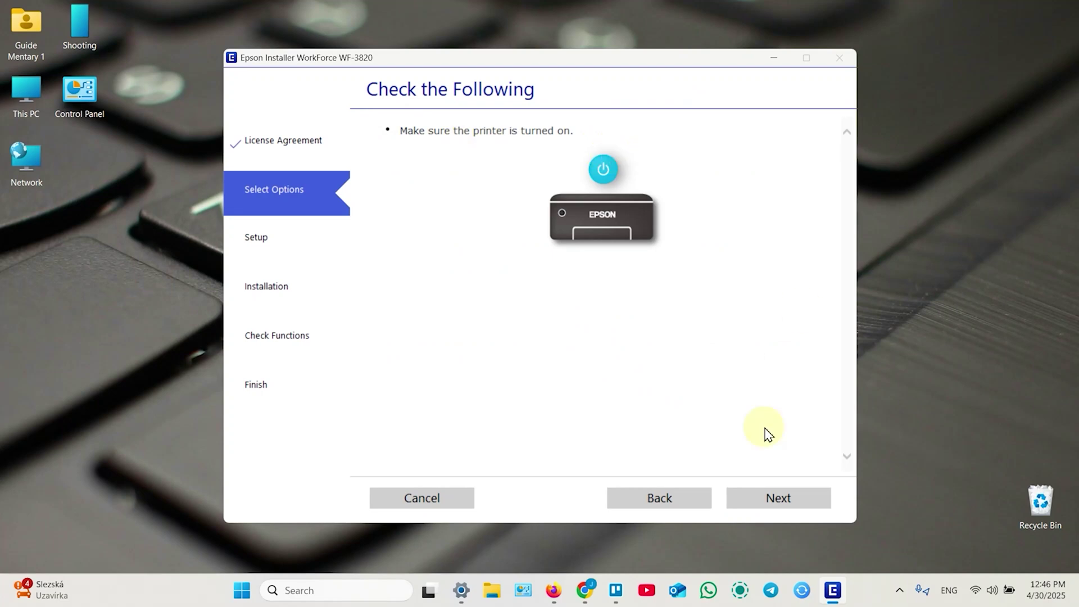
left_click(774, 509)
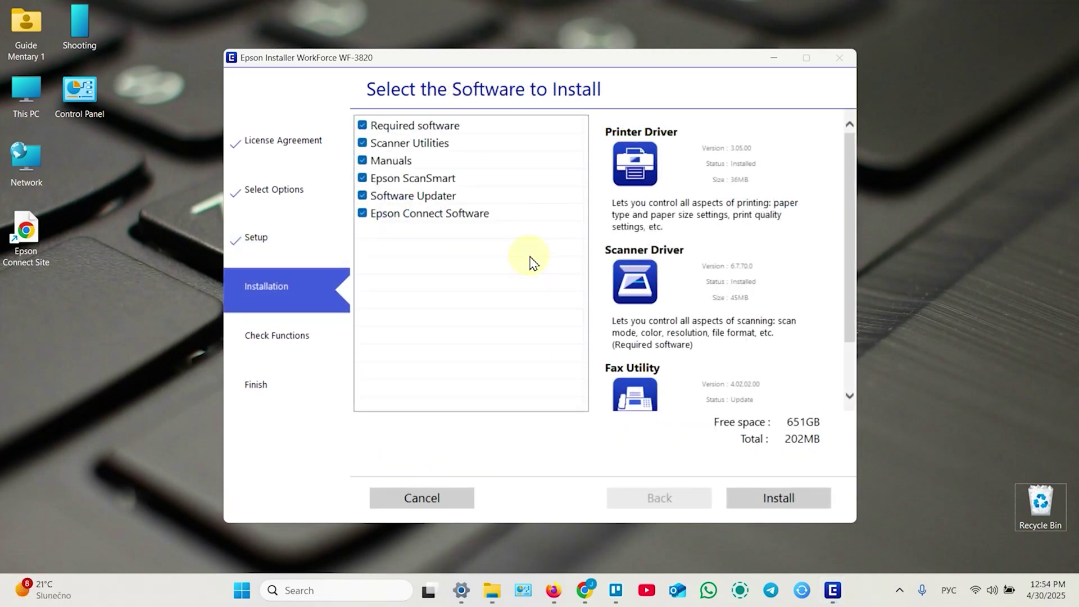
Step: Deselect all optional software except Epson ScanSmart, keep Required software, and install
left_click(362, 144)
left_click(363, 162)
left_click(362, 179)
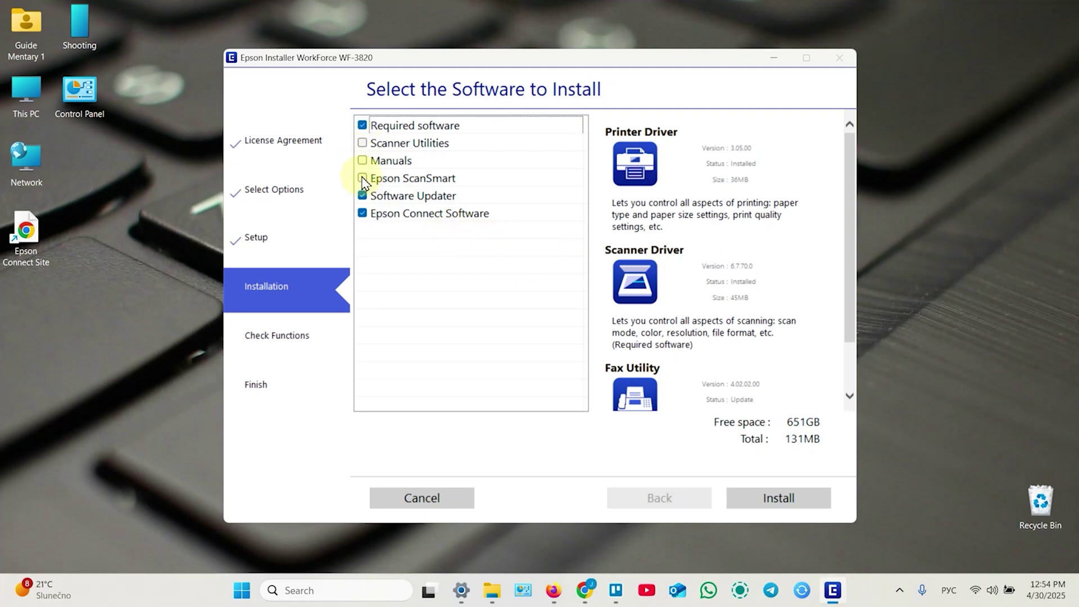
left_click(362, 196)
left_click(362, 214)
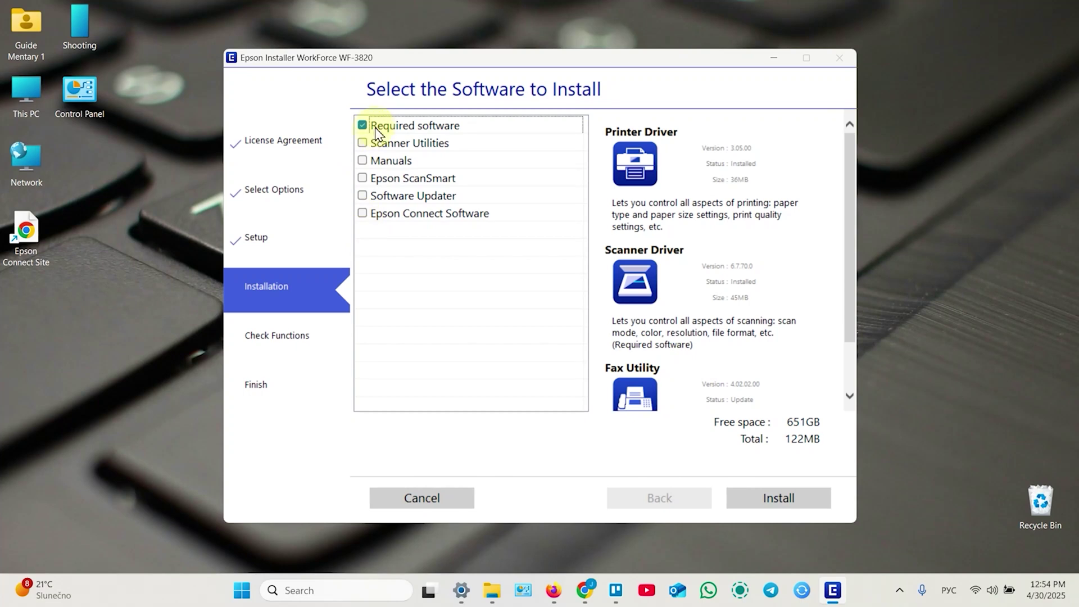
left_click(412, 129)
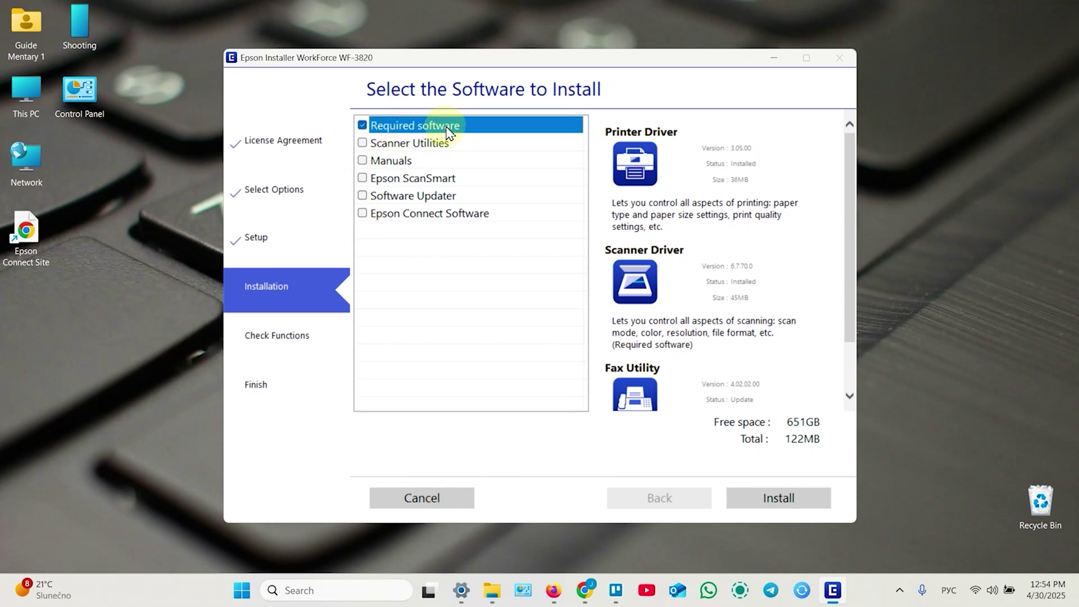
left_click(363, 179)
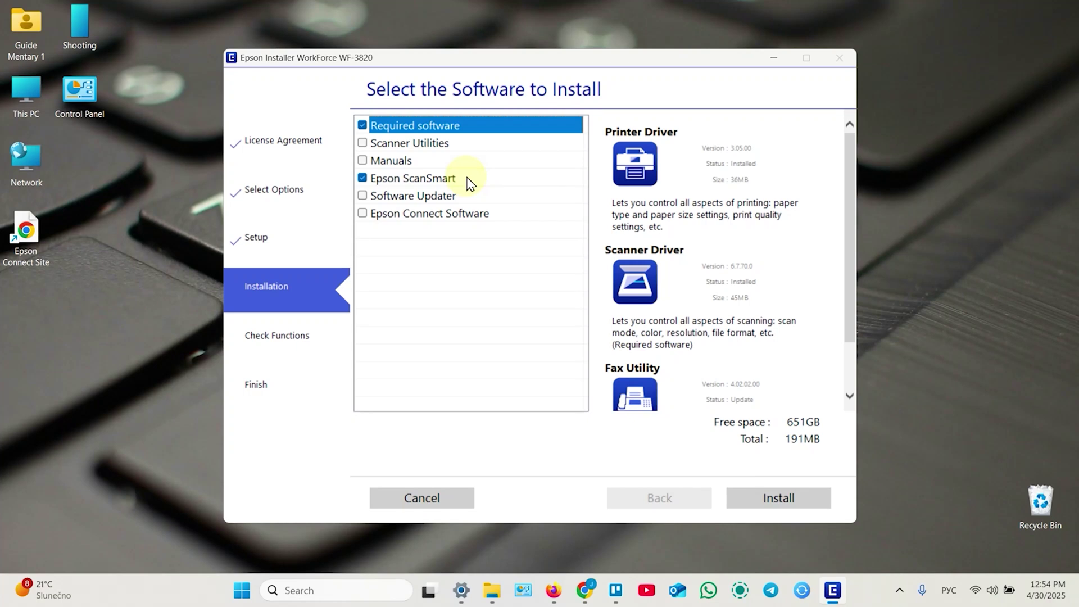
left_click(778, 498)
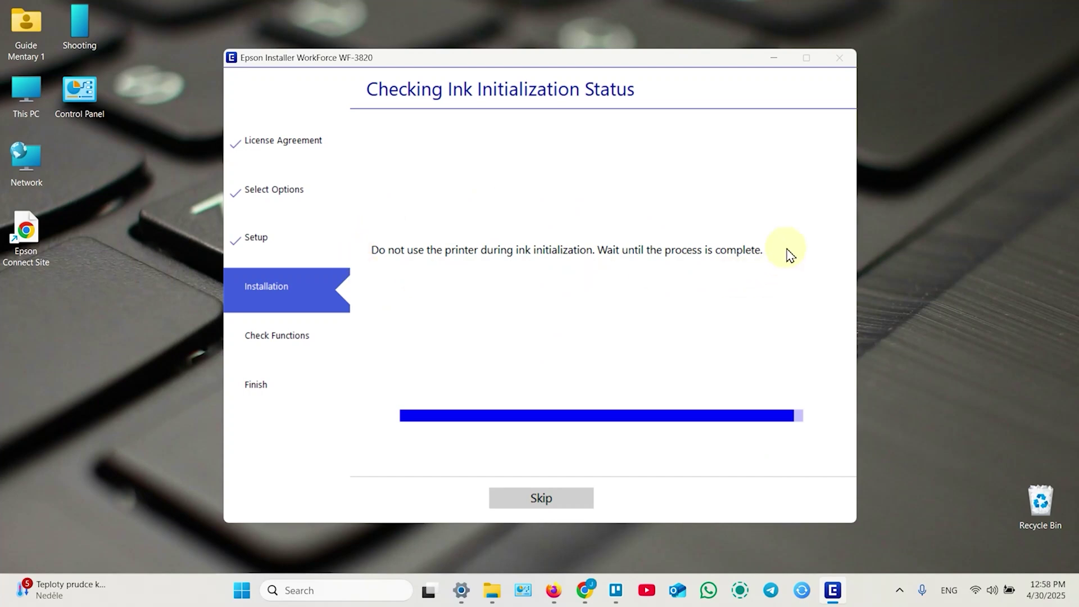
Step: Skip the ink initialization wait and the test page, then finish setup
left_click(549, 500)
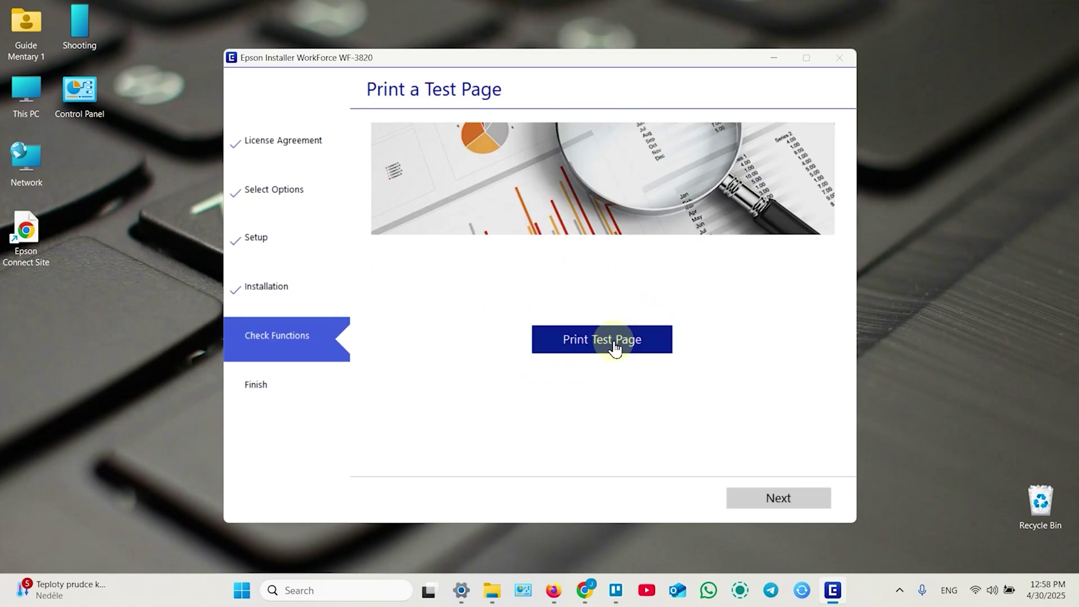
left_click(780, 502)
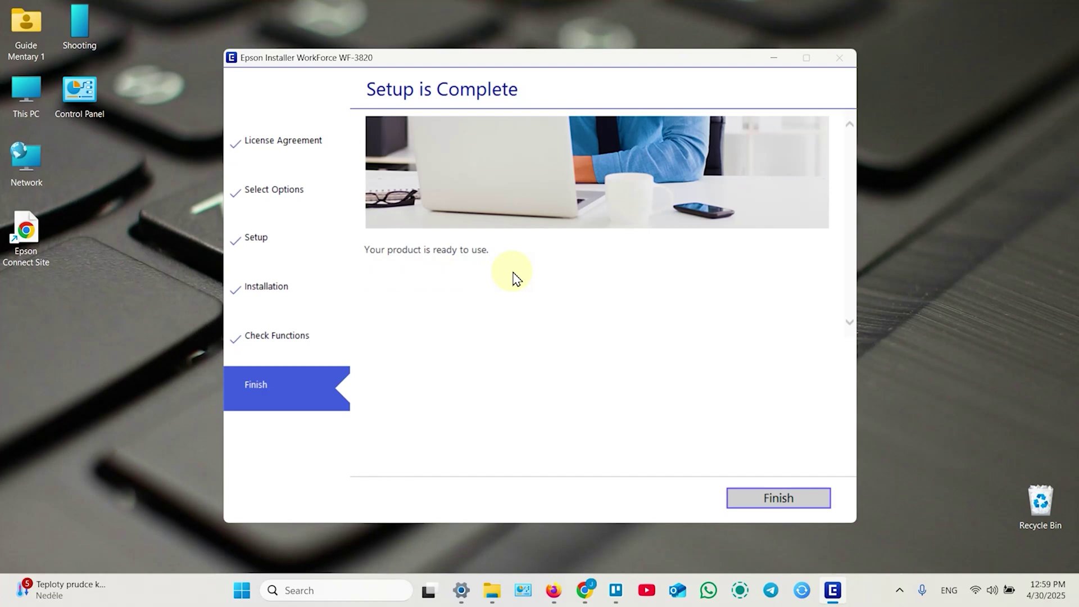
left_click(776, 501)
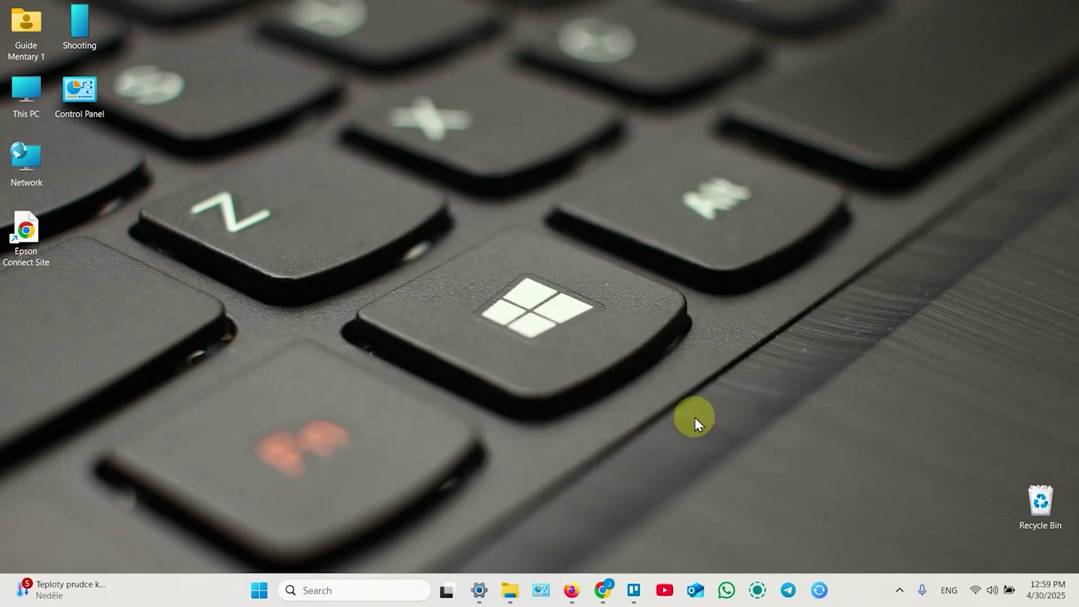
Step: Open file-sample_150kB.pdf from the Downloads folder in File Explorer
left_click(510, 590)
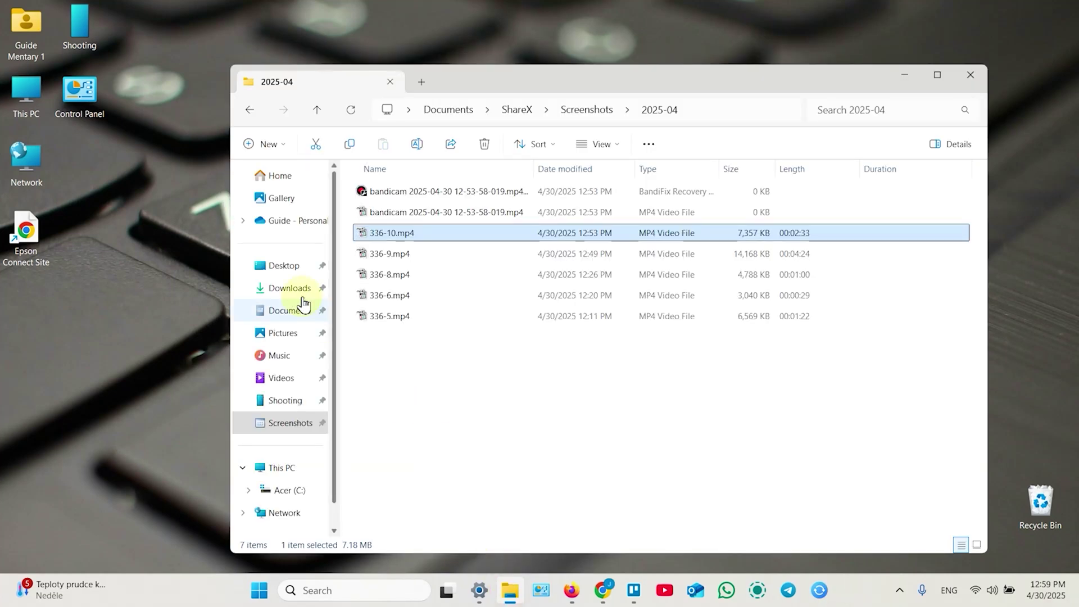
left_click(289, 293)
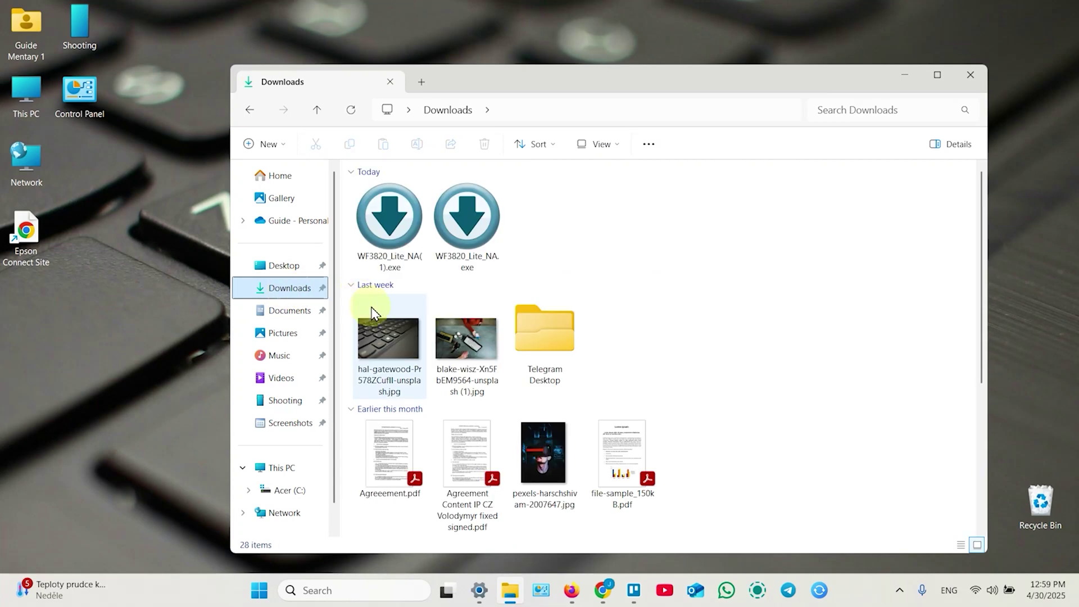
scroll(562, 303, "down", 4)
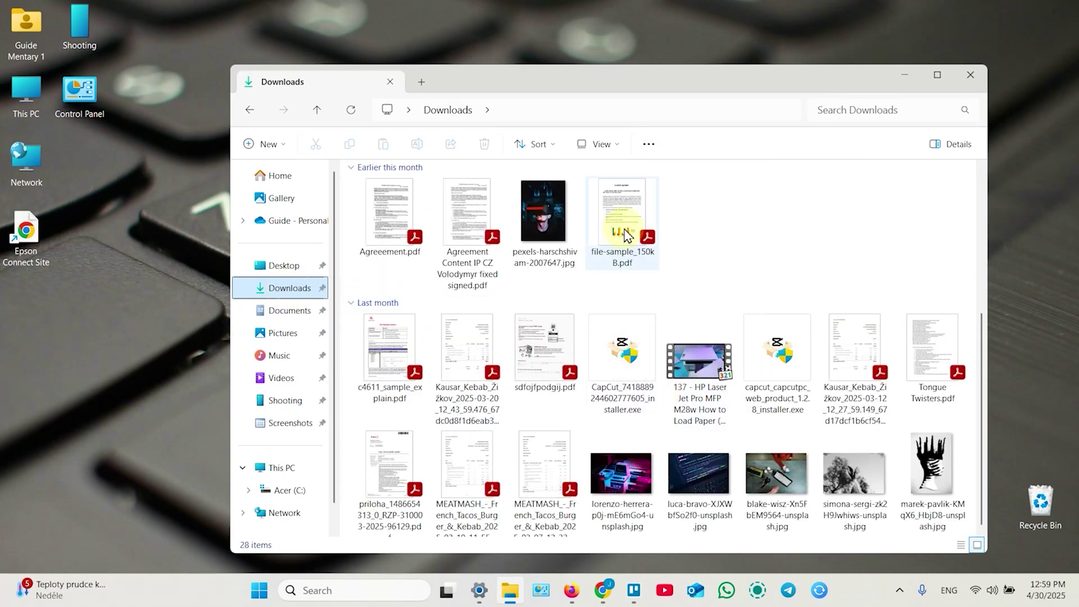
double_click(627, 234)
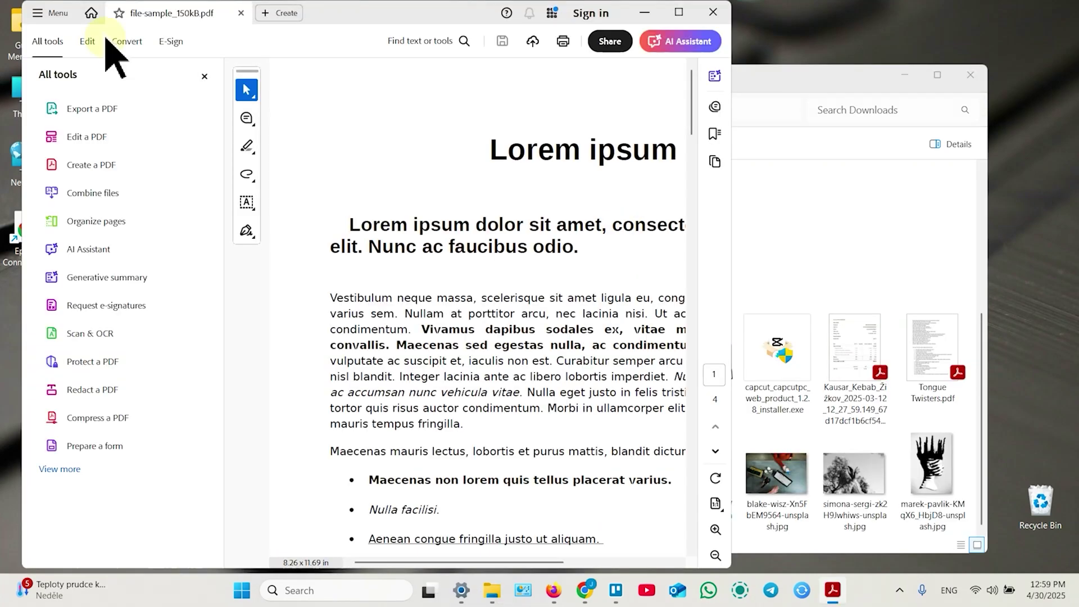
Step: Print the PDF on the WF-3820 printer and close the document
left_click(47, 13)
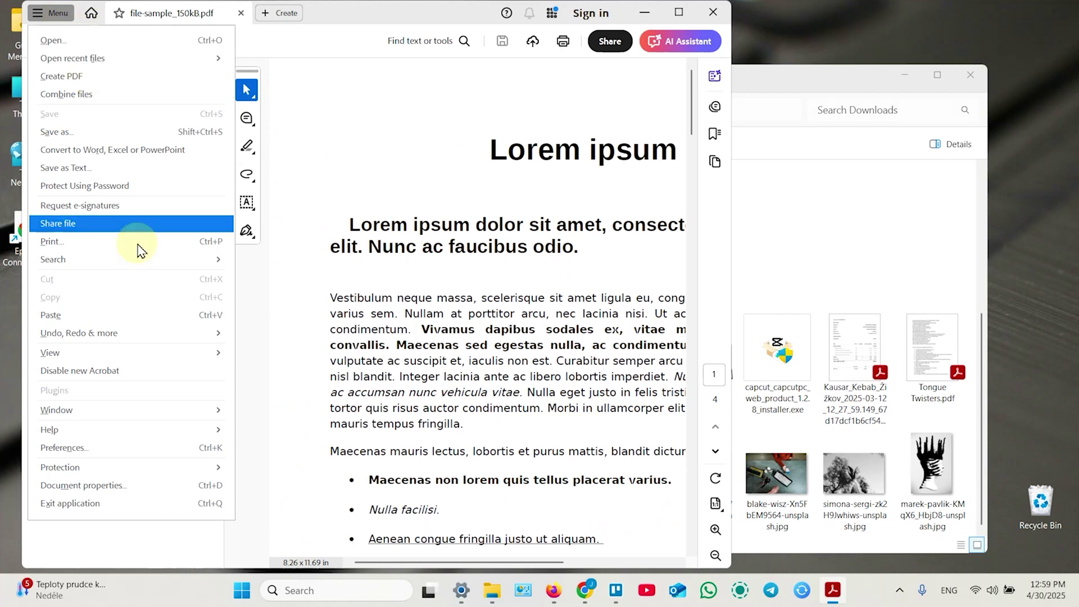
left_click(106, 241)
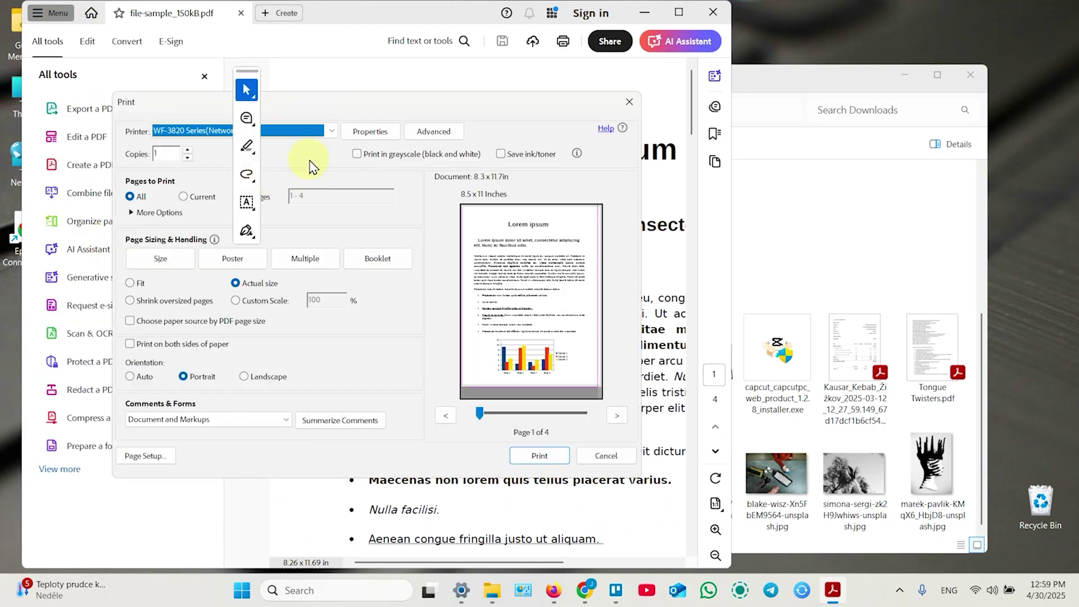
left_click_drag(356, 100, 571, 99)
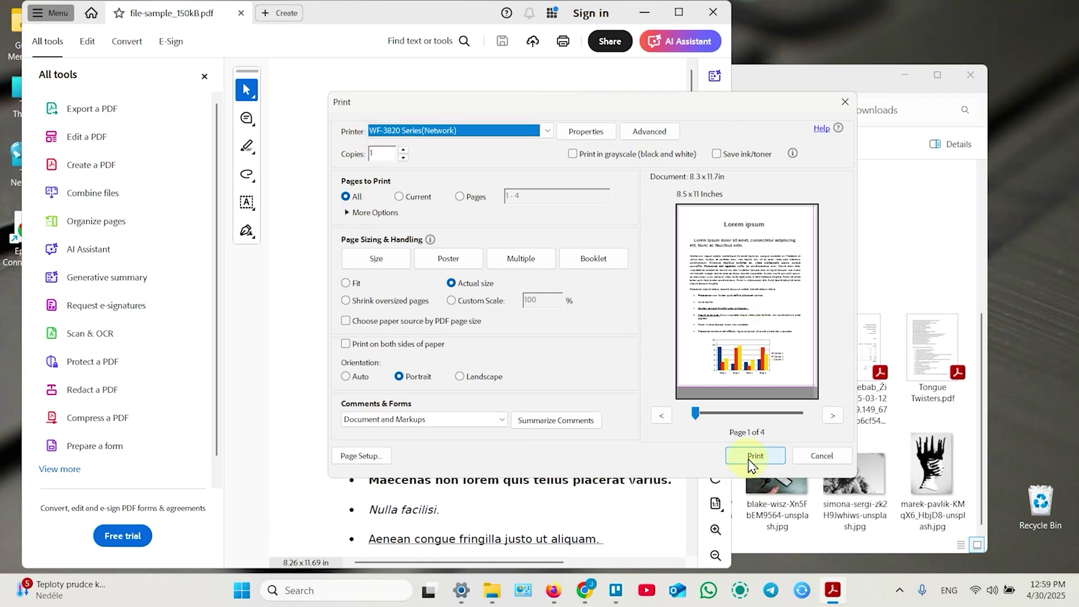
left_click(846, 102)
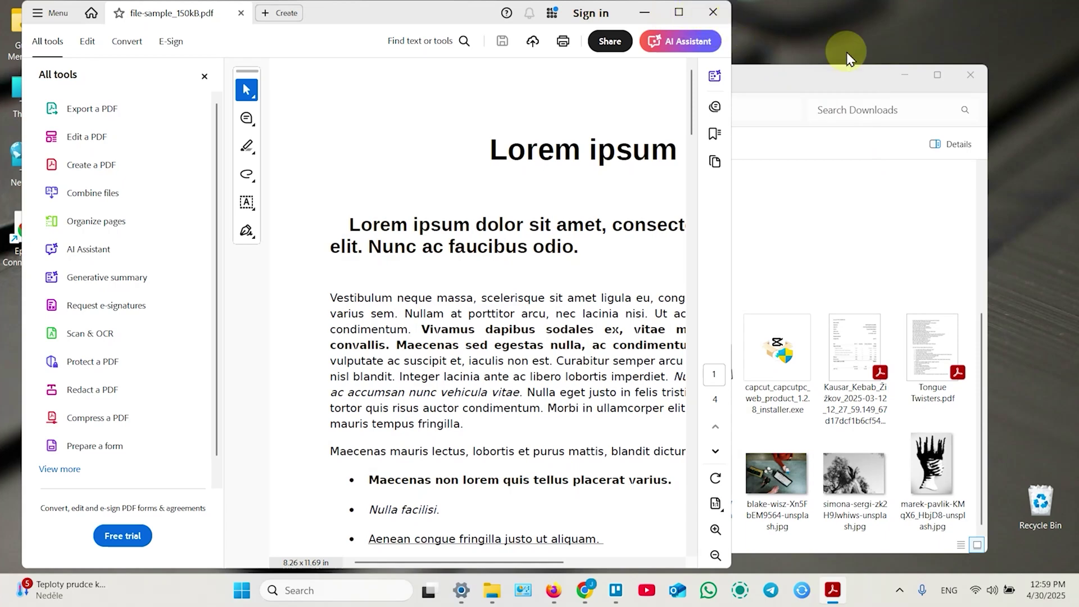
left_click(713, 12)
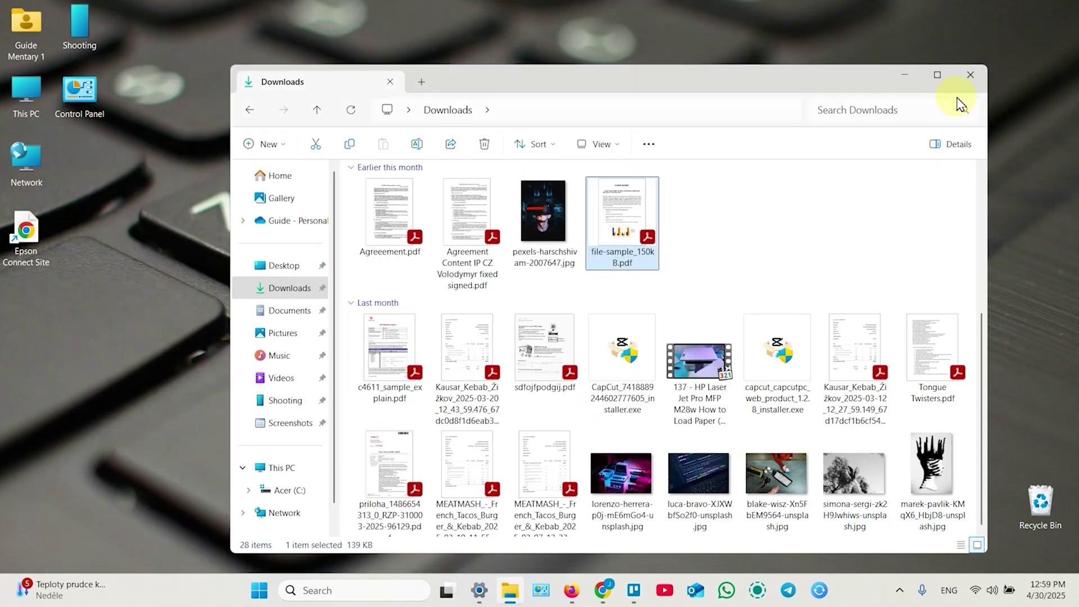
Step: Close the Downloads window and search the Start menu for 'epso'
left_click(970, 75)
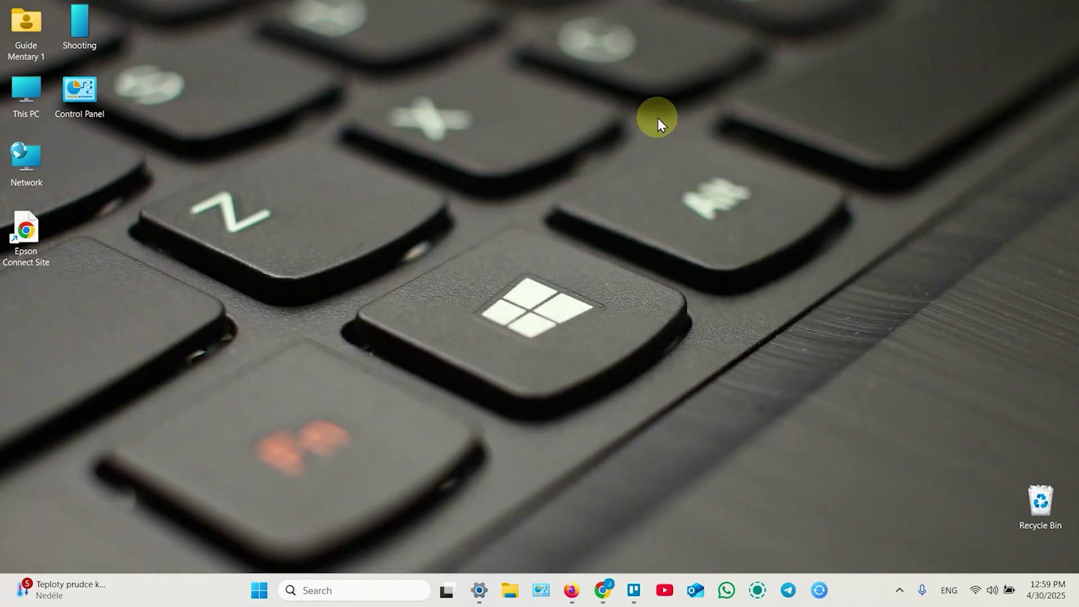
left_click(260, 590)
type("epso")
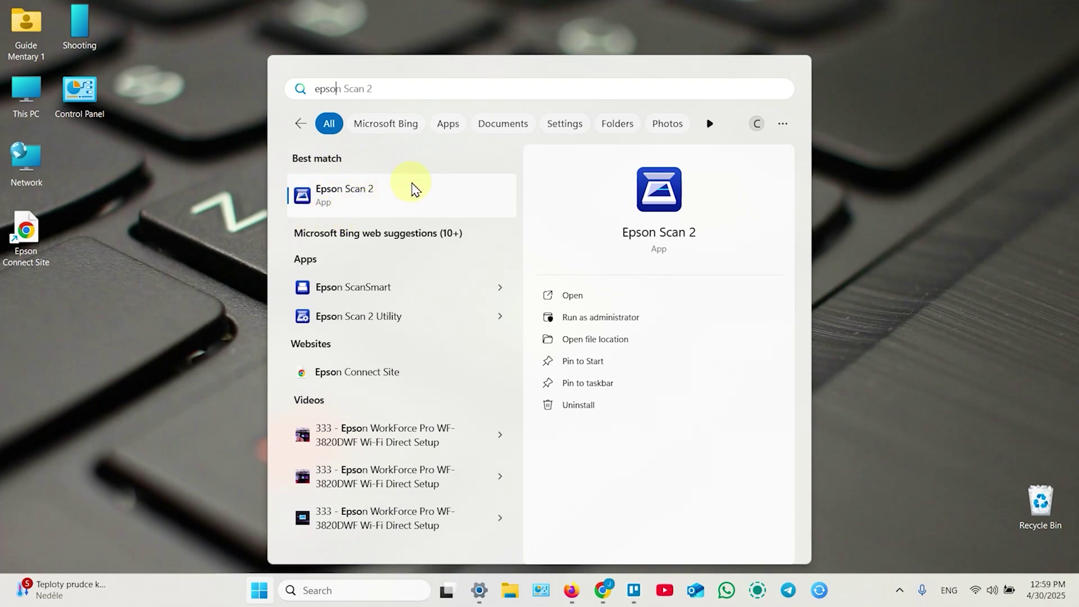
Step: Launch Epson ScanSmart, review its scan settings, start a scan, then bring up Start
left_click(360, 289)
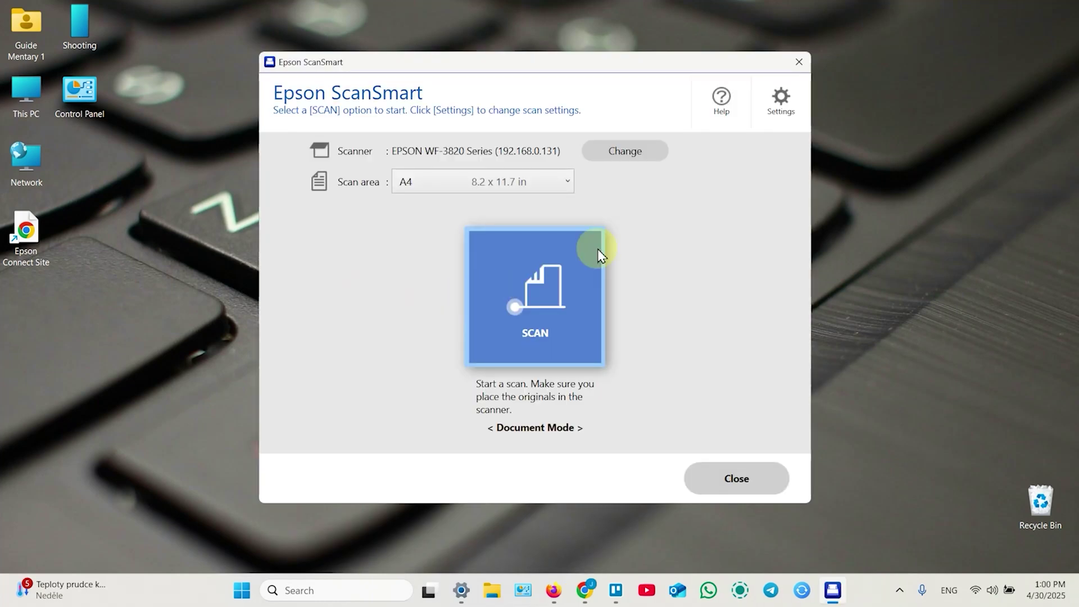
left_click(782, 103)
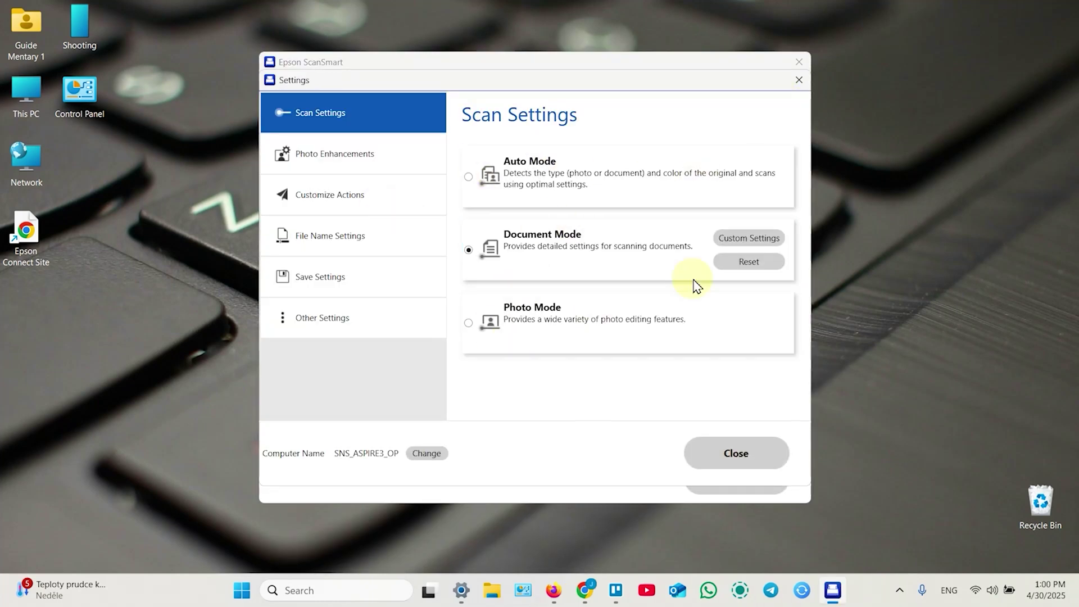
left_click(735, 446)
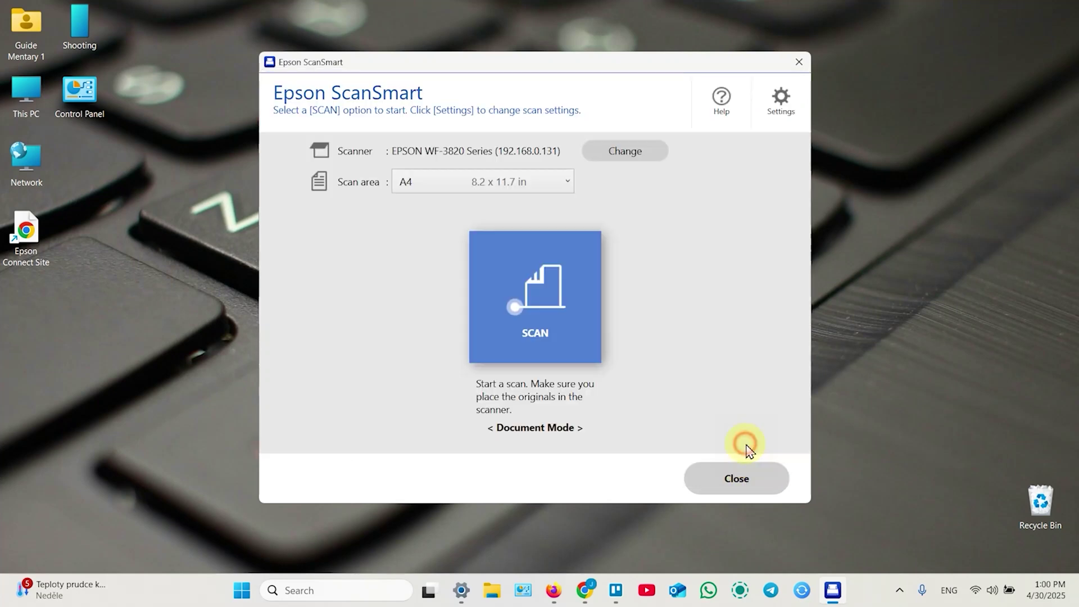
left_click(498, 266)
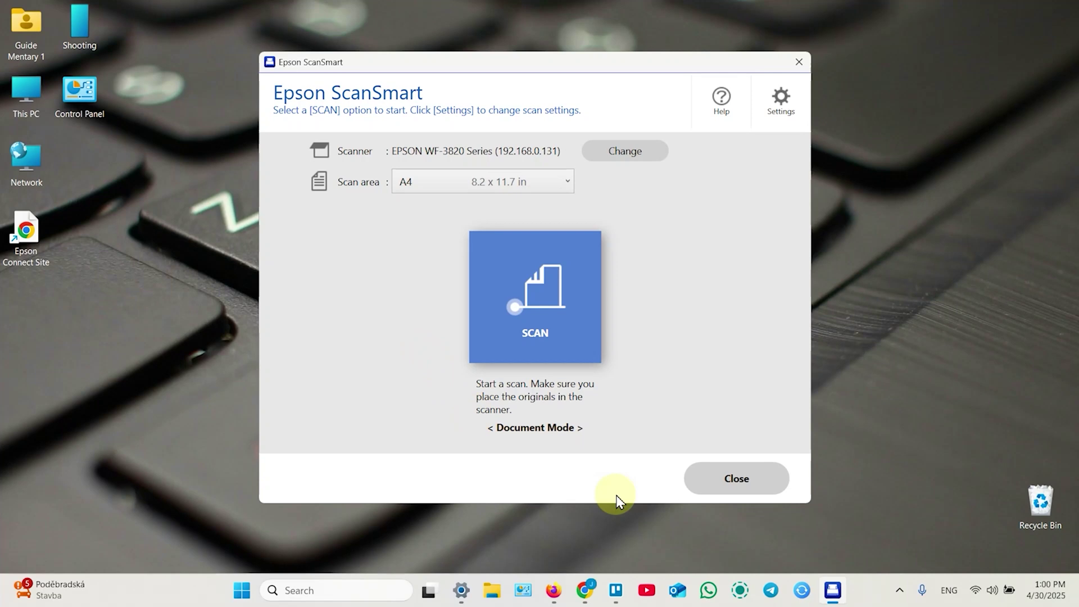
key("super")
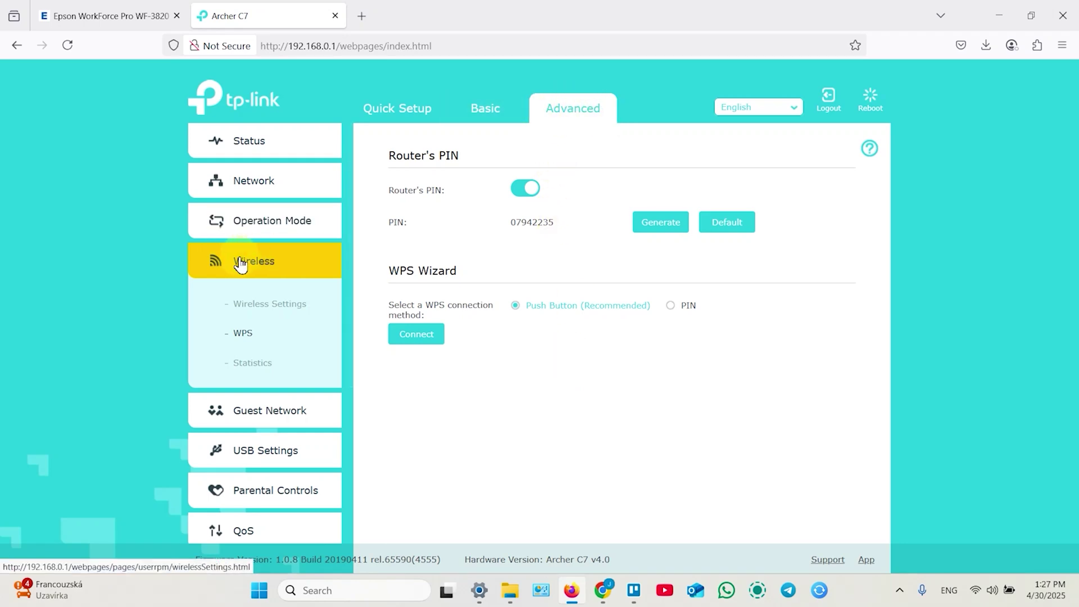
Step: Switch the router's WPS to the PIN method, enter the printer's WPS PIN, and connect
left_click(669, 307)
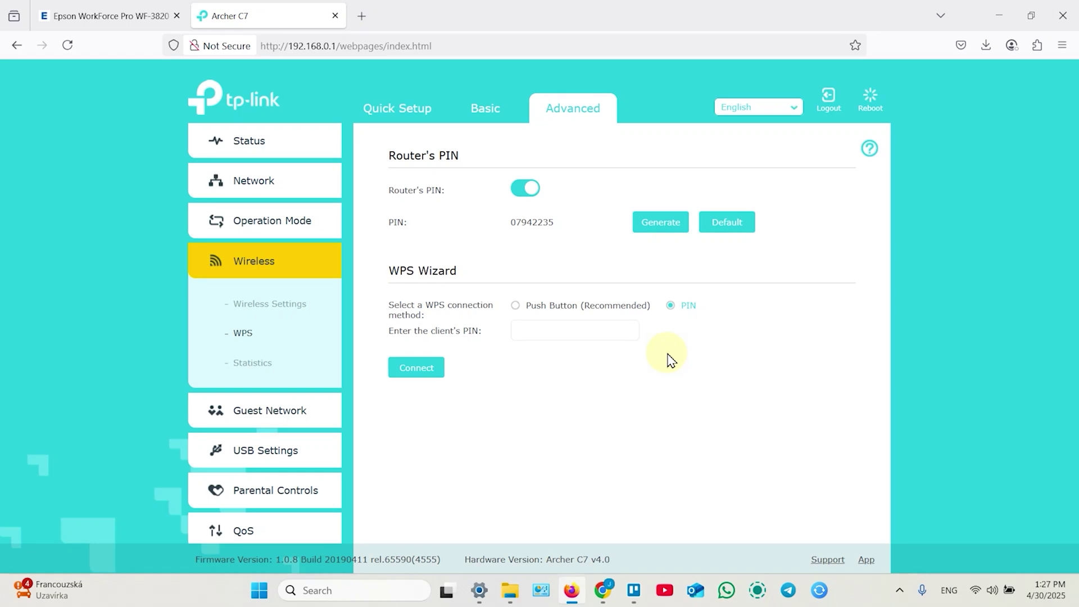
left_click(551, 332)
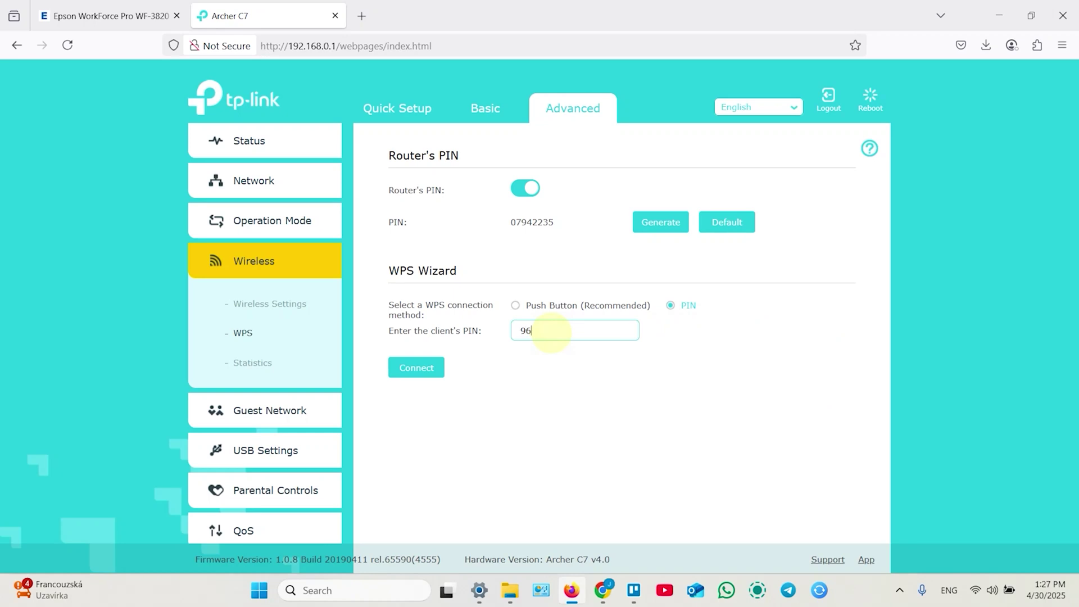
left_click(418, 371)
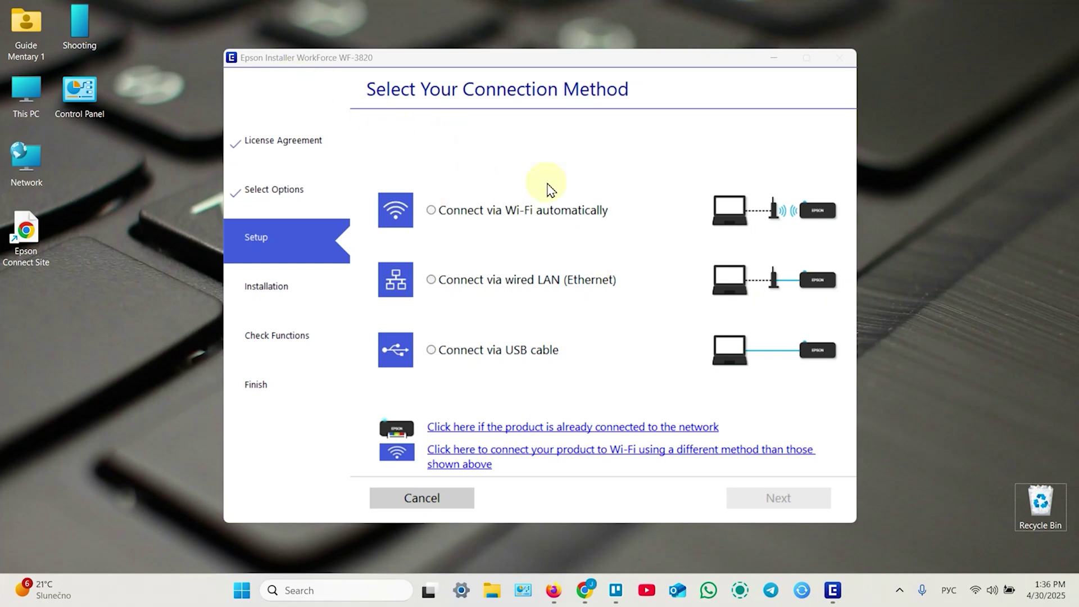
Step: Choose Connect via Wi-Fi automatically and advance through the printer instructions to start Auto Connect
left_click(502, 216)
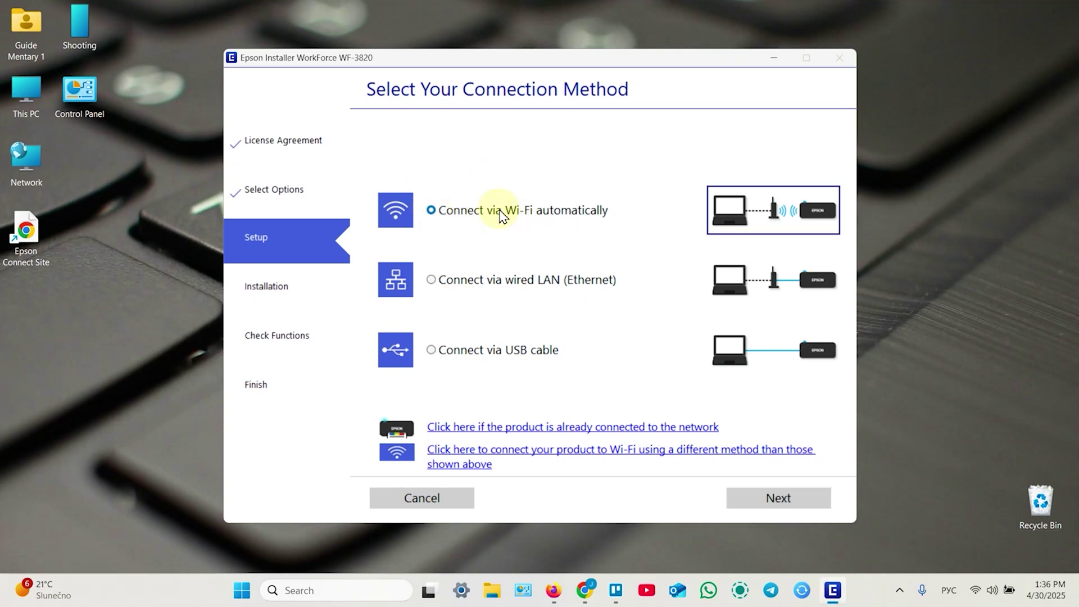
left_click(770, 502)
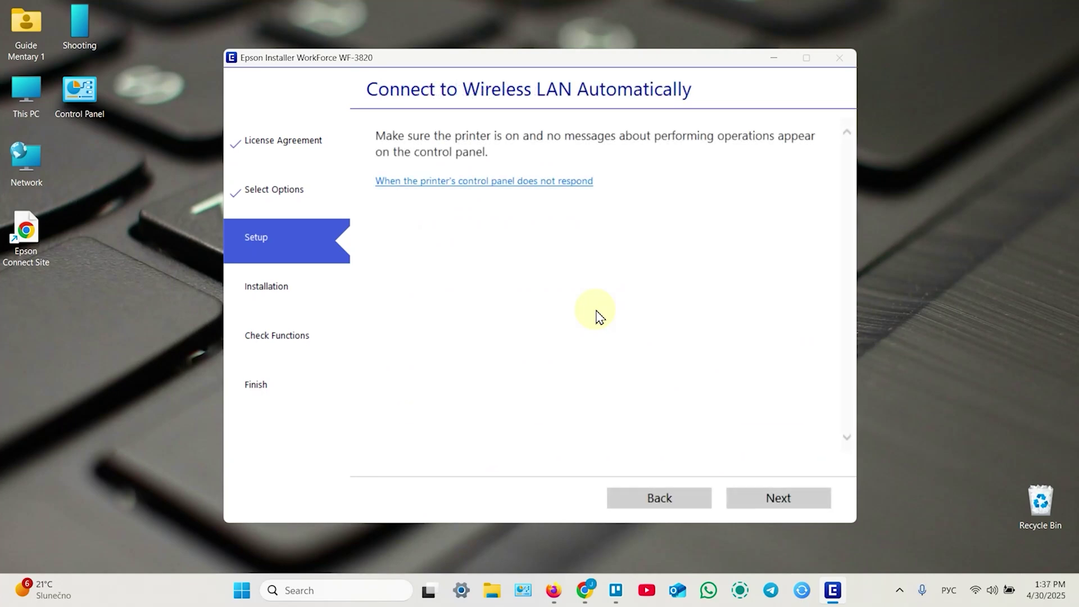
left_click(779, 499)
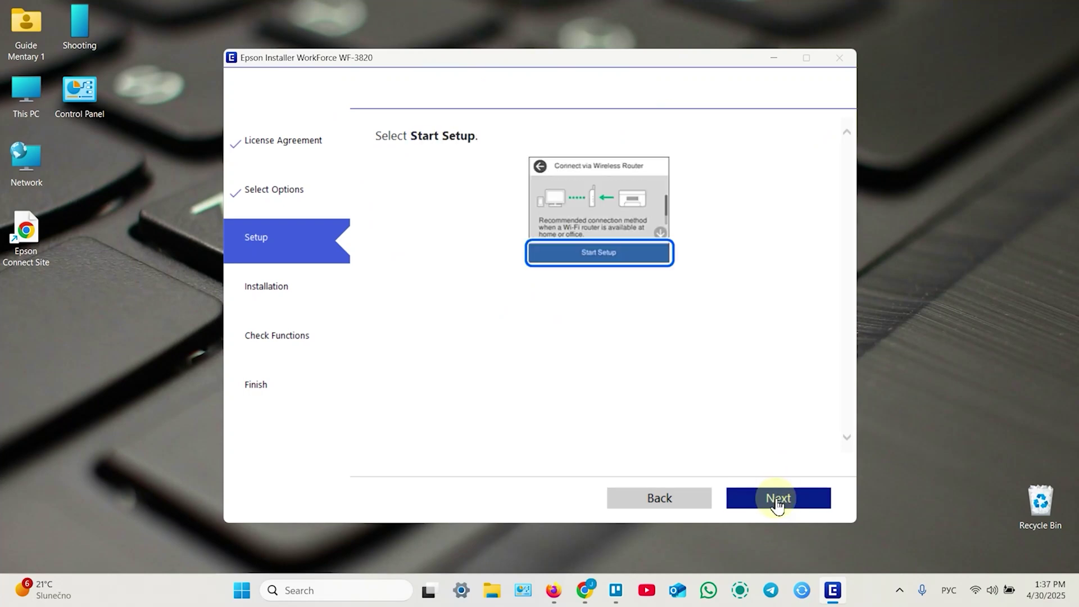
left_click(779, 499)
left_click(778, 500)
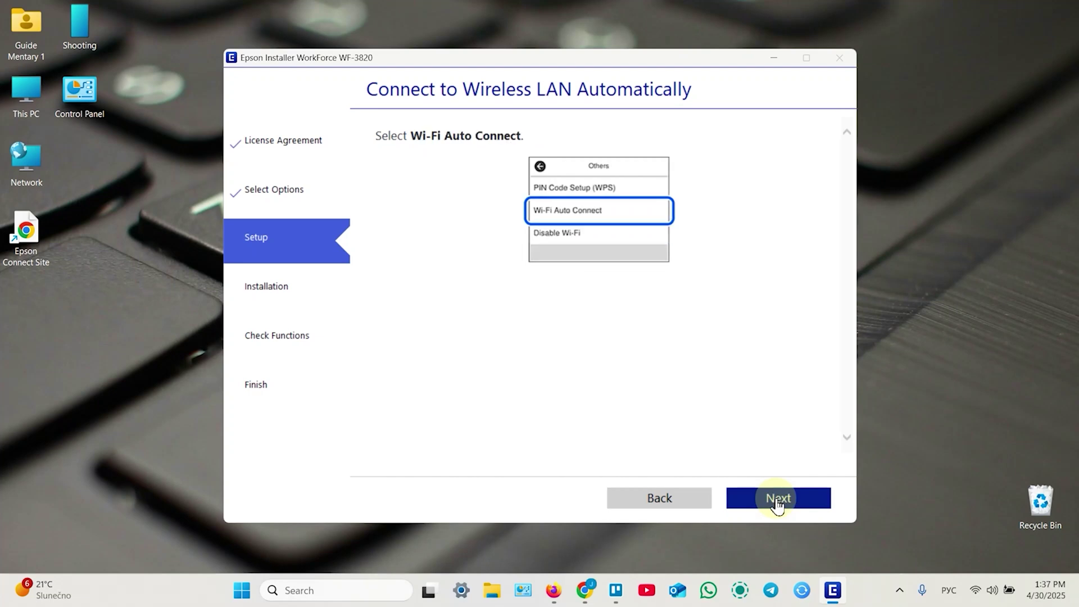
left_click(779, 498)
left_click(778, 499)
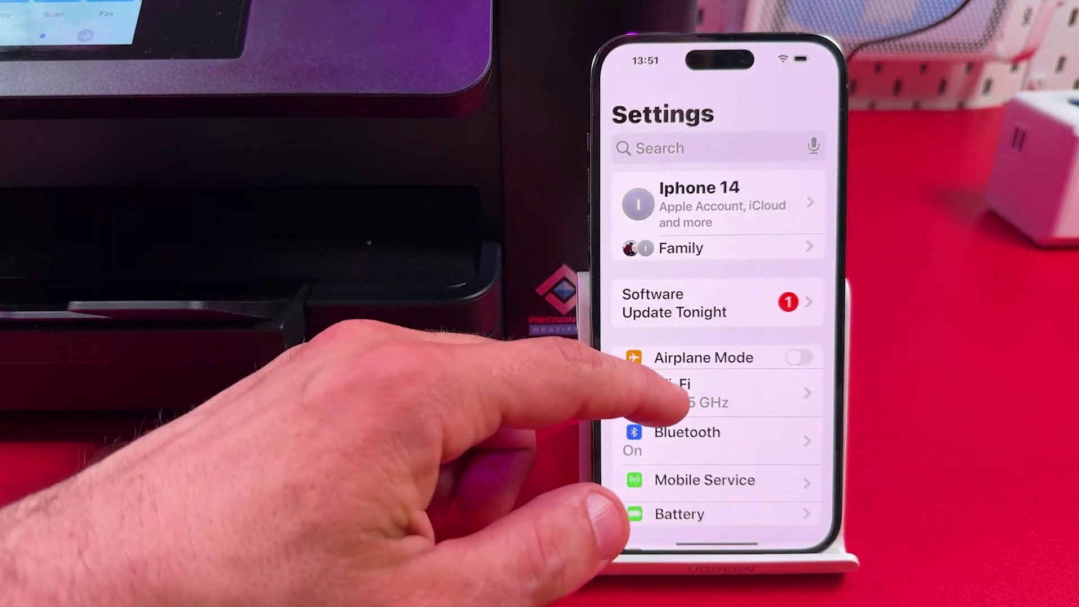
Step: Turn the iPhone's Wi-Fi off and on in Settings to refresh networks
left_click(672, 366)
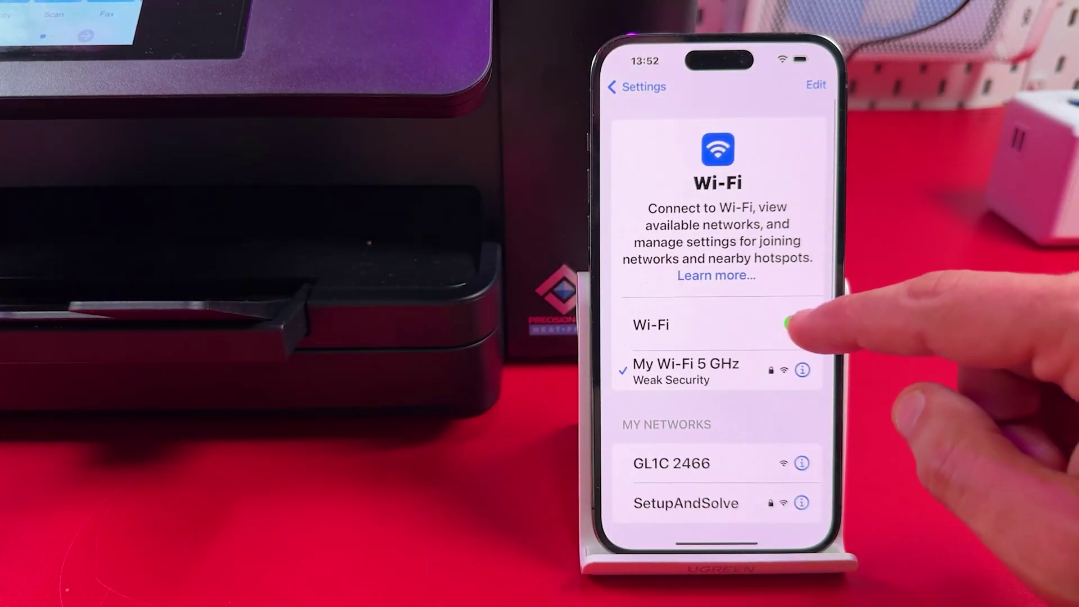
left_click(799, 324)
left_click(797, 324)
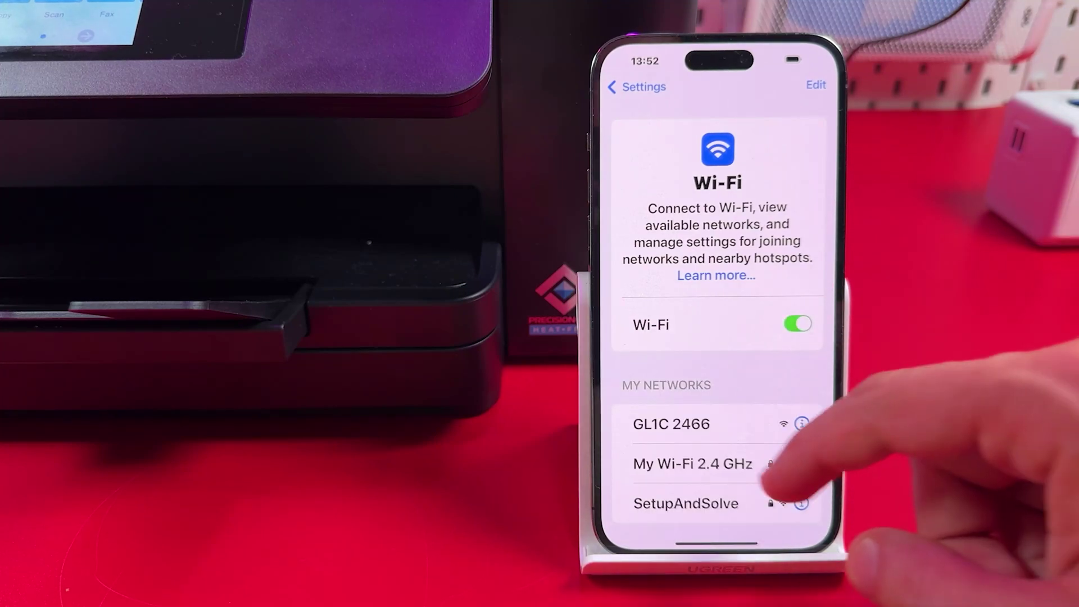
Step: Join DIRECT-t1-EPSON-WF-3820 Series by pasting its Wi-Fi Direct password
scroll(737, 450, "down", 5)
left_click(697, 394)
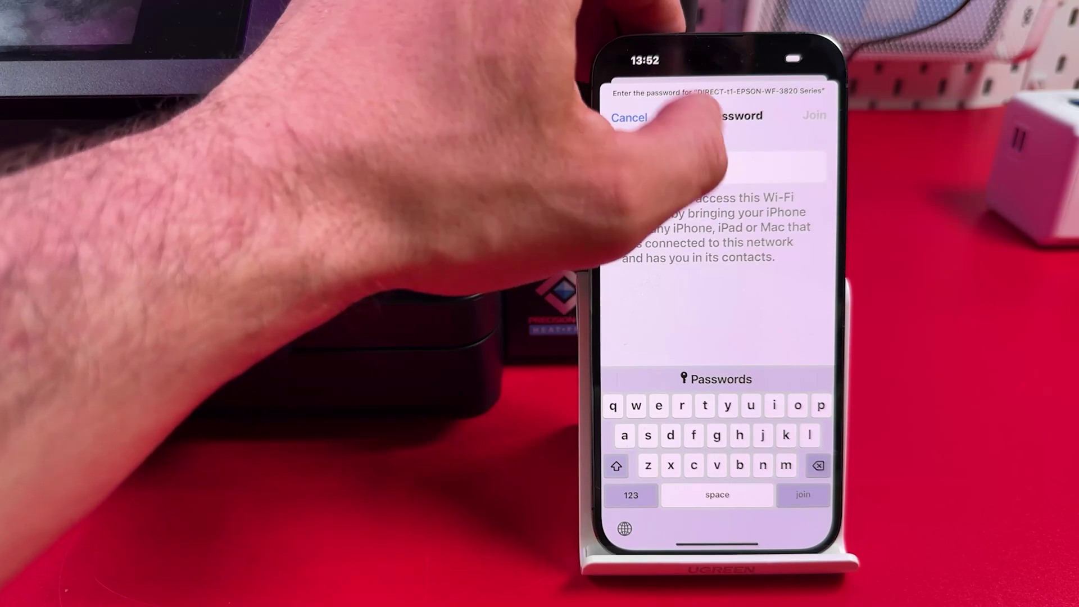
left_click_drag(703, 145, 725, 142)
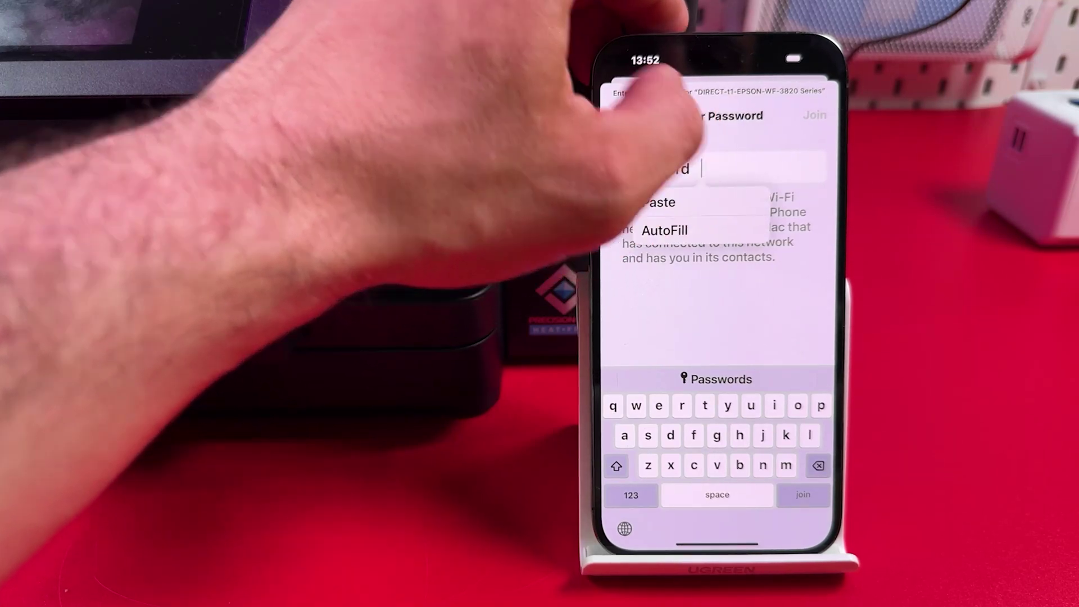
left_click(681, 169)
left_click(814, 115)
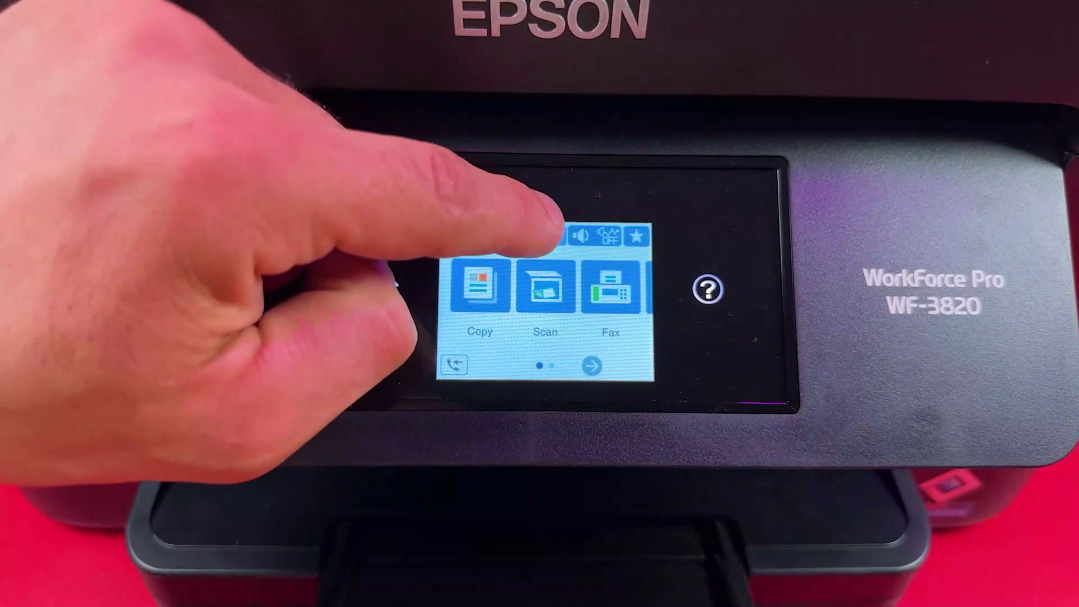
Step: Open the printer's network settings from the home screen and go to Wi-Fi Direct
left_click(553, 236)
left_click(486, 354)
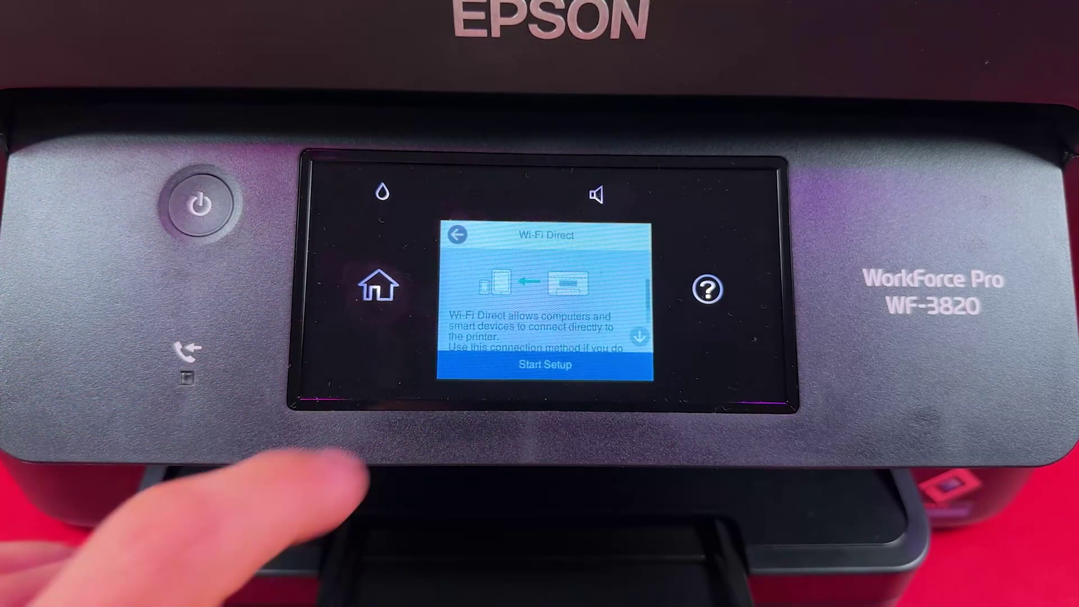